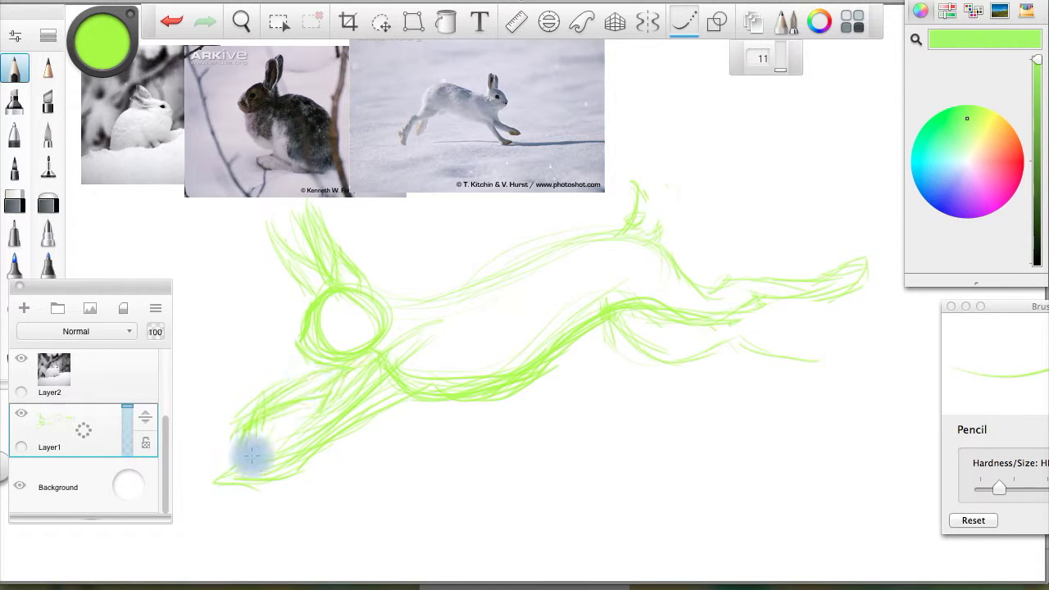
- Sketch the leaping hare's front paws and hind feet in green pencil on Layer1
scroll(351, 427, "up", 2)
scroll(440, 234, "down", 2)
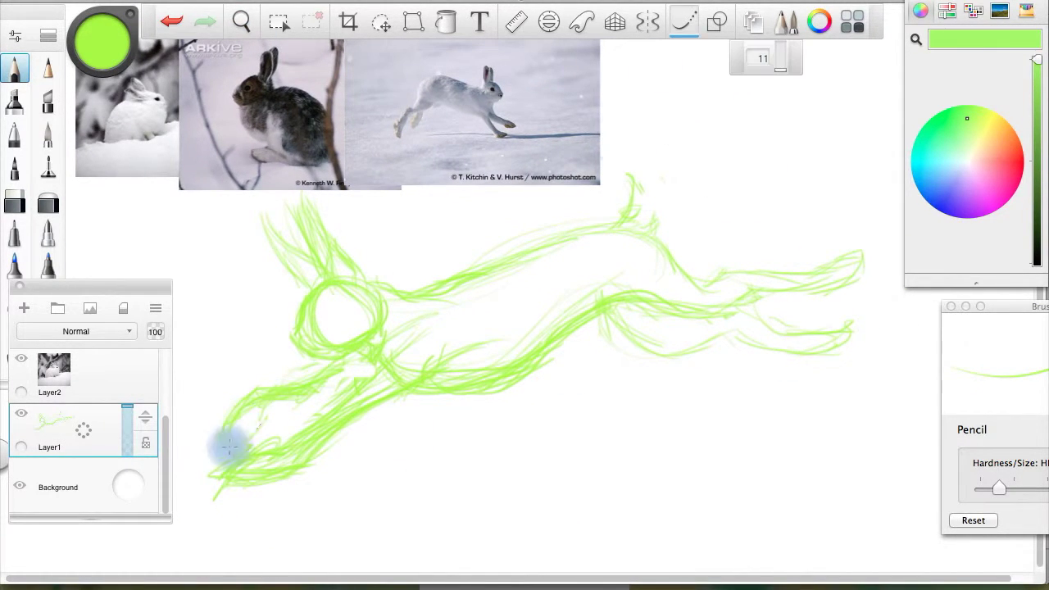
left_click(772, 54)
- Lasso the hare's head and ears, shift them slightly upward, and clean up the joins with the Hard Eraser and Pencil
left_click_drag(304, 189, 353, 381)
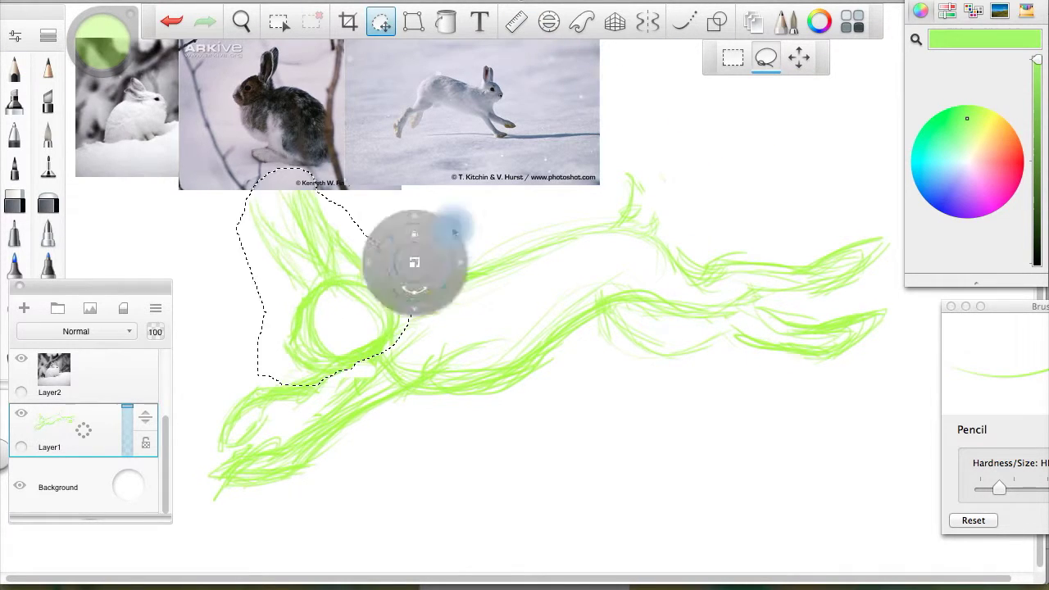
left_click_drag(398, 269, 385, 254)
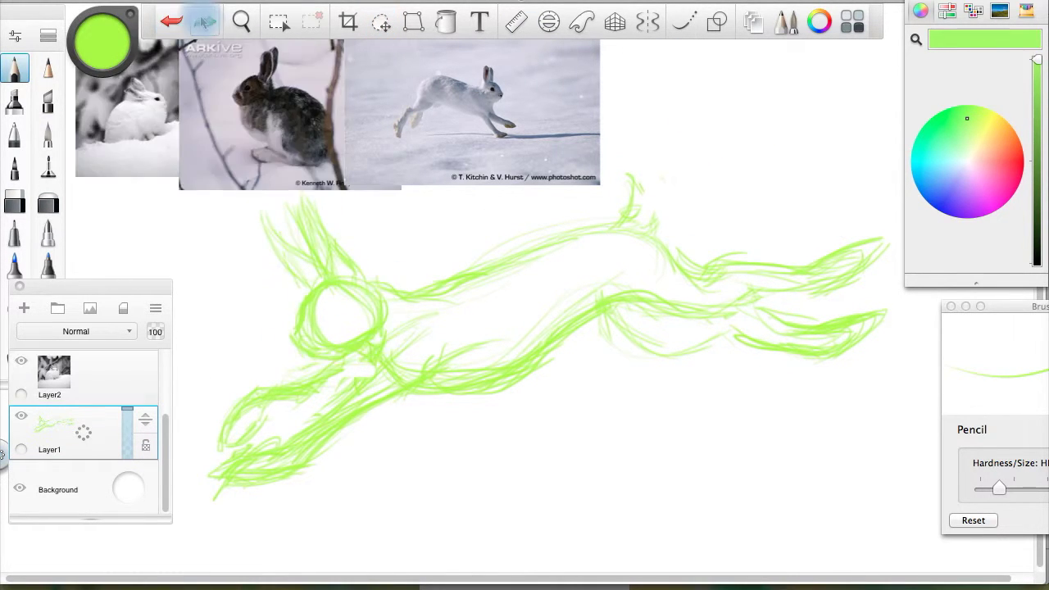
left_click_drag(269, 164, 345, 363)
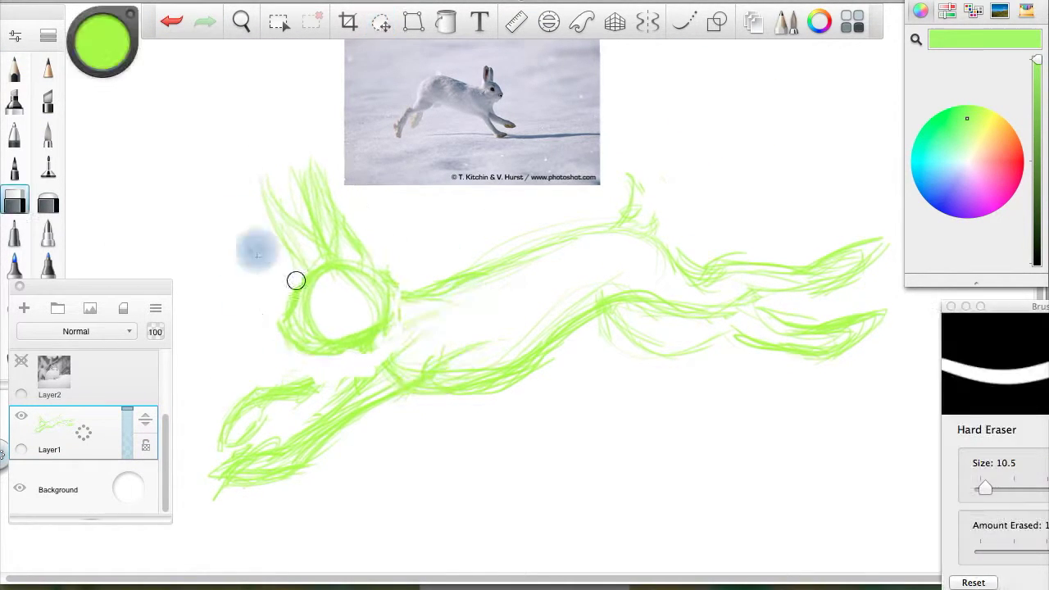
key("e")
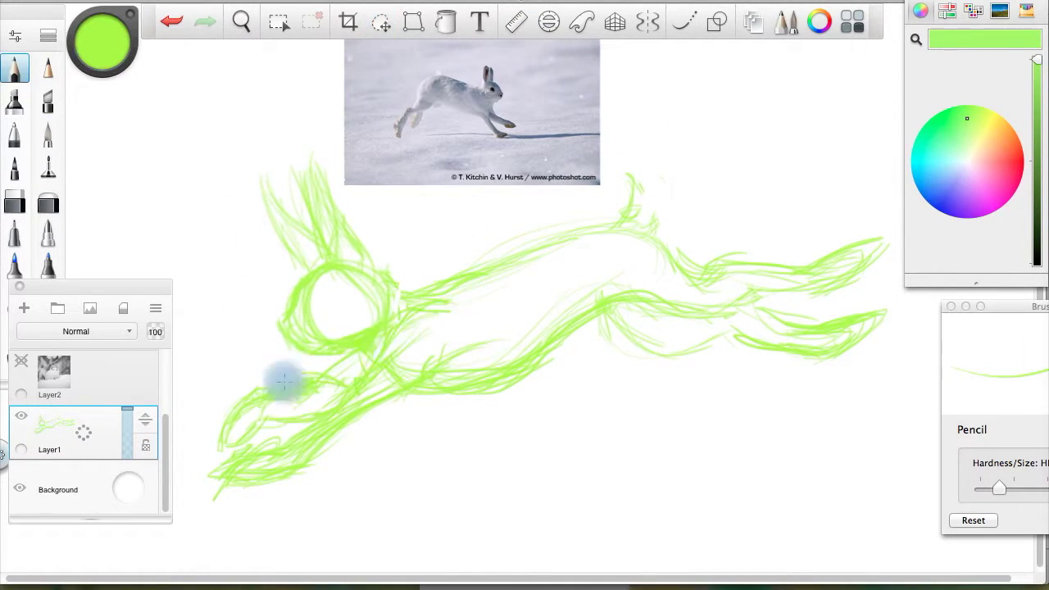
scroll(377, 278, "up", 2)
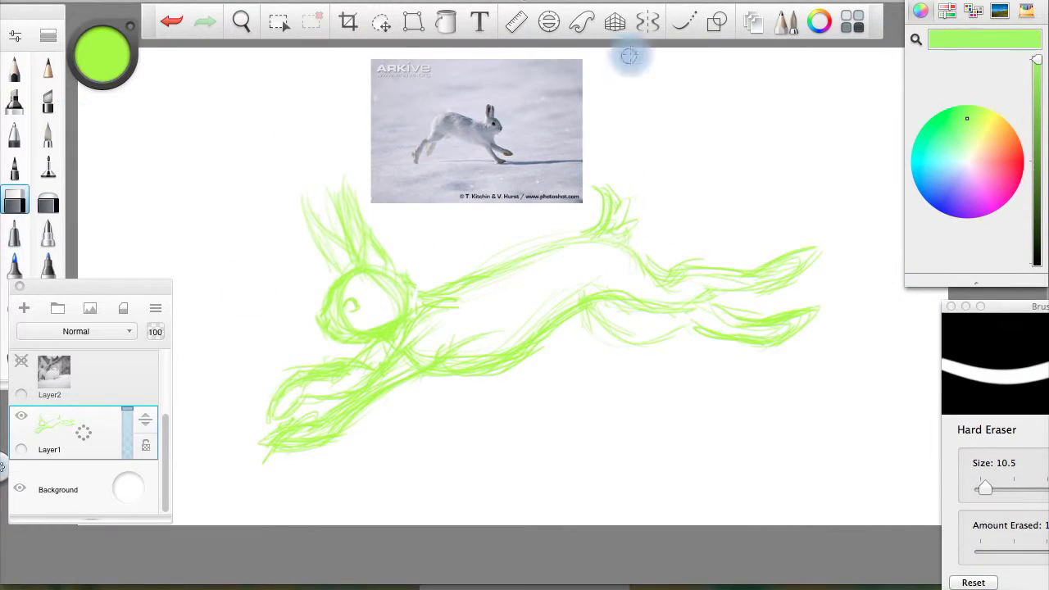
- Lasso the whole hare sketch, move it up the canvas and enlarge it to about 125%
mouse_move(210, 326)
left_mouse_down()
mouse_move(672, 210)
mouse_move(623, 309)
left_mouse_up()
mouse_move(425, 292)
left_mouse_down()
mouse_move(332, 427)
mouse_move(480, 403)
mouse_move(581, 426)
mouse_move(538, 386)
mouse_move(554, 345)
mouse_move(519, 445)
left_mouse_up()
left_click(188, 234)
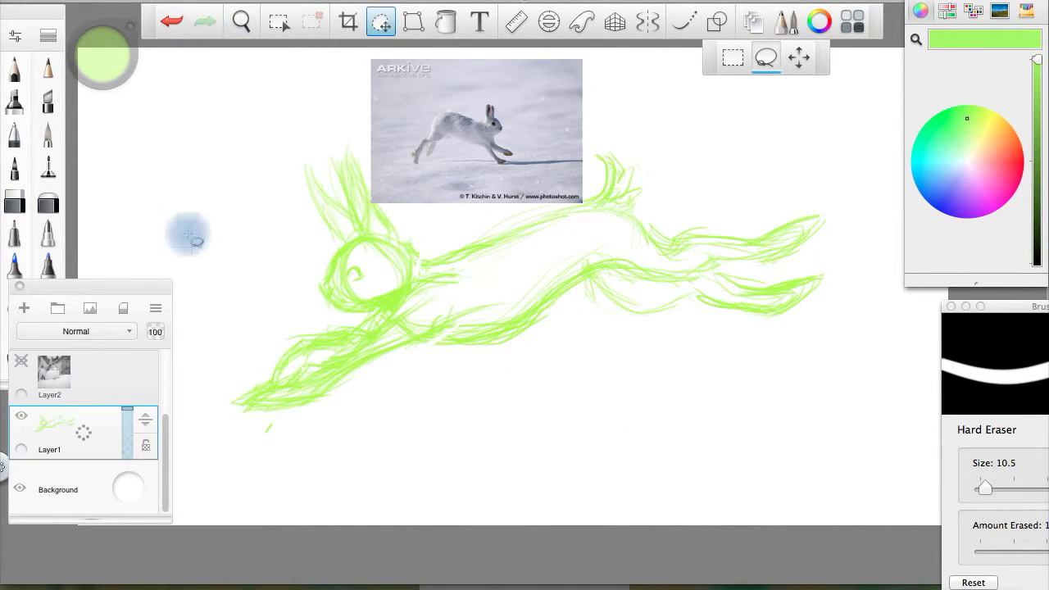
left_click(82, 484)
mouse_move(258, 445)
left_mouse_down()
mouse_move(192, 356)
mouse_move(246, 492)
left_mouse_up()
scroll(539, 281, "up", 2)
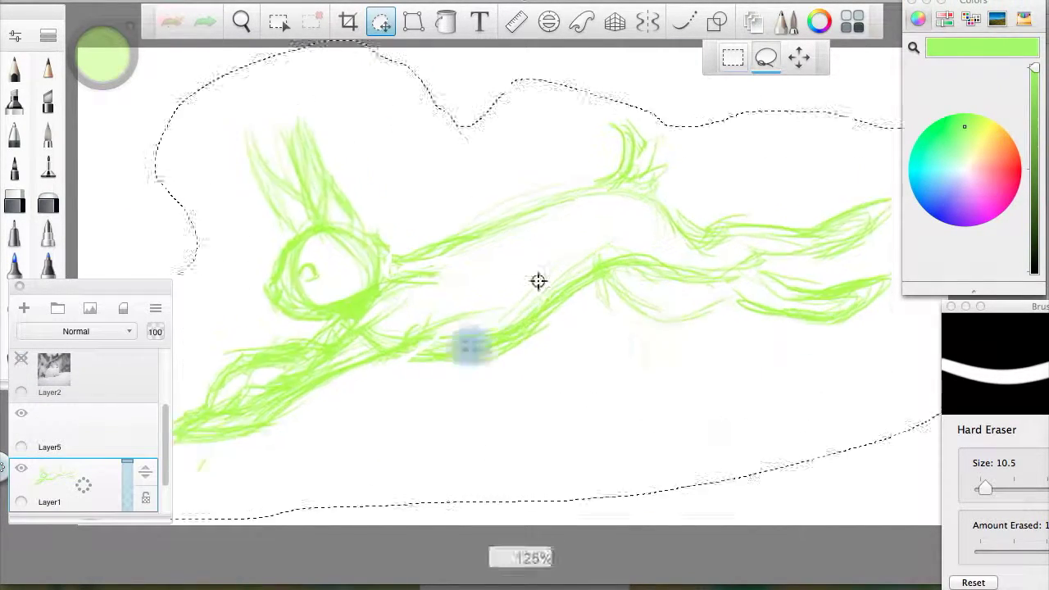
- On Layer5 above the sketch, choose a light blue color and the Pointy Brush with heavy-pressure size 9.8
left_click(375, 440)
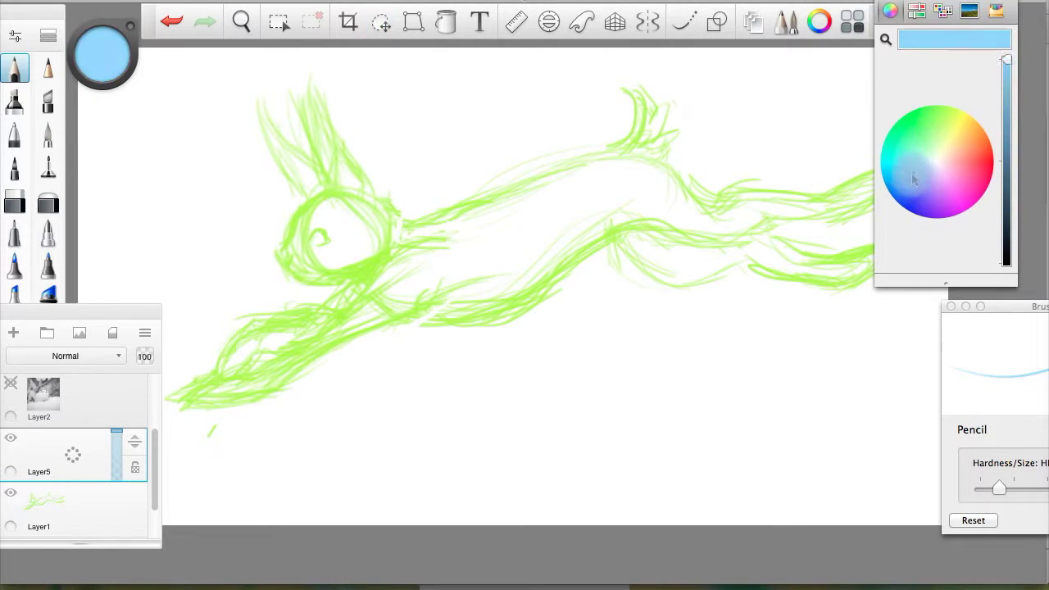
scroll(352, 117, "up", 2)
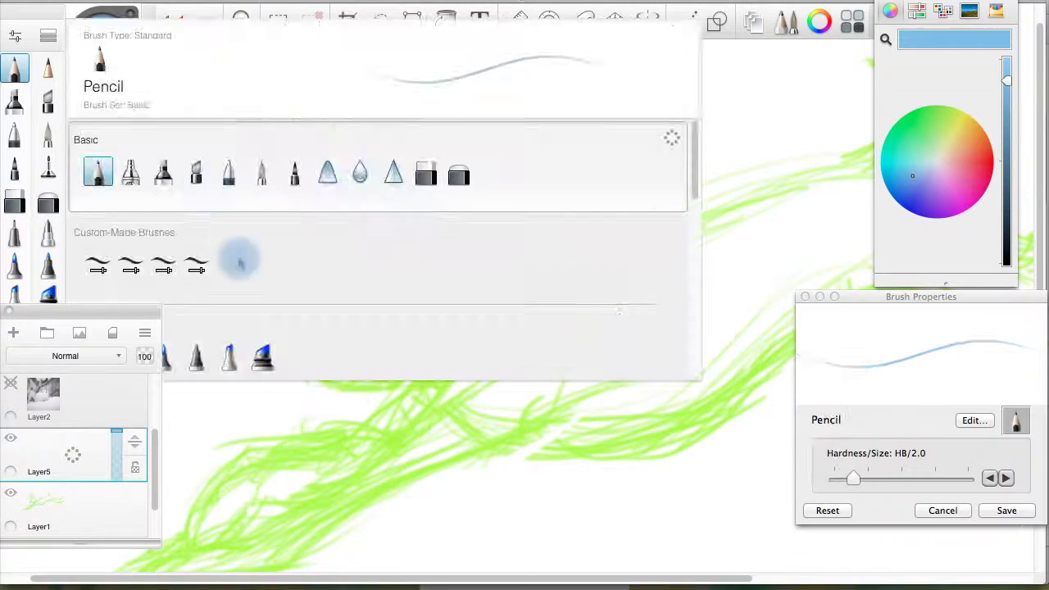
left_click(234, 257)
left_click(780, 72)
left_click(738, 223)
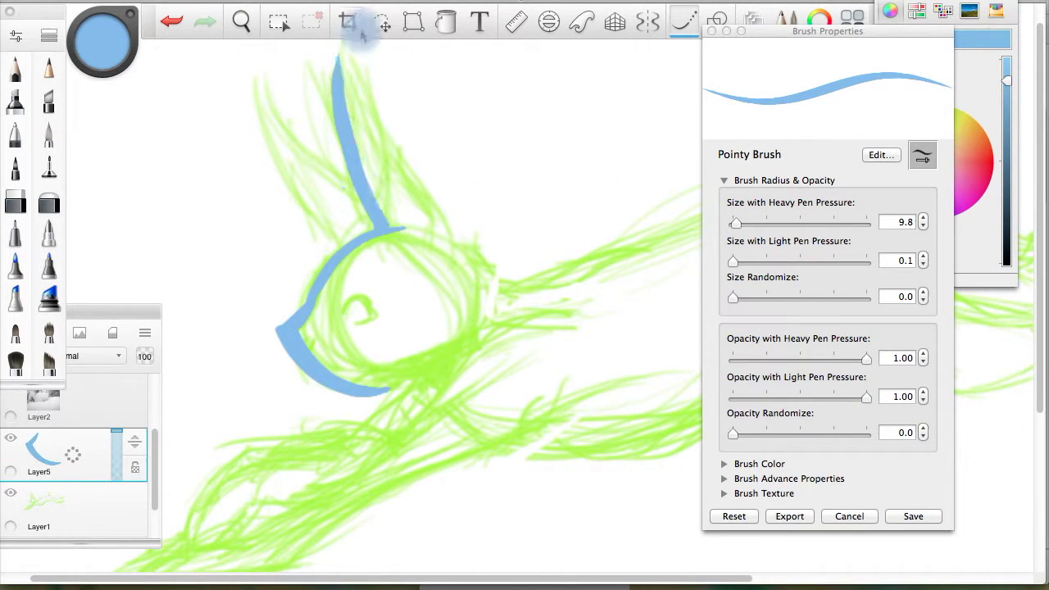
left_click_drag(336, 236, 248, 76)
left_click_drag(366, 116, 438, 234)
left_click_drag(515, 330, 295, 500)
key("super+z")
key("super+z")
key("super+z")
key("super+z")
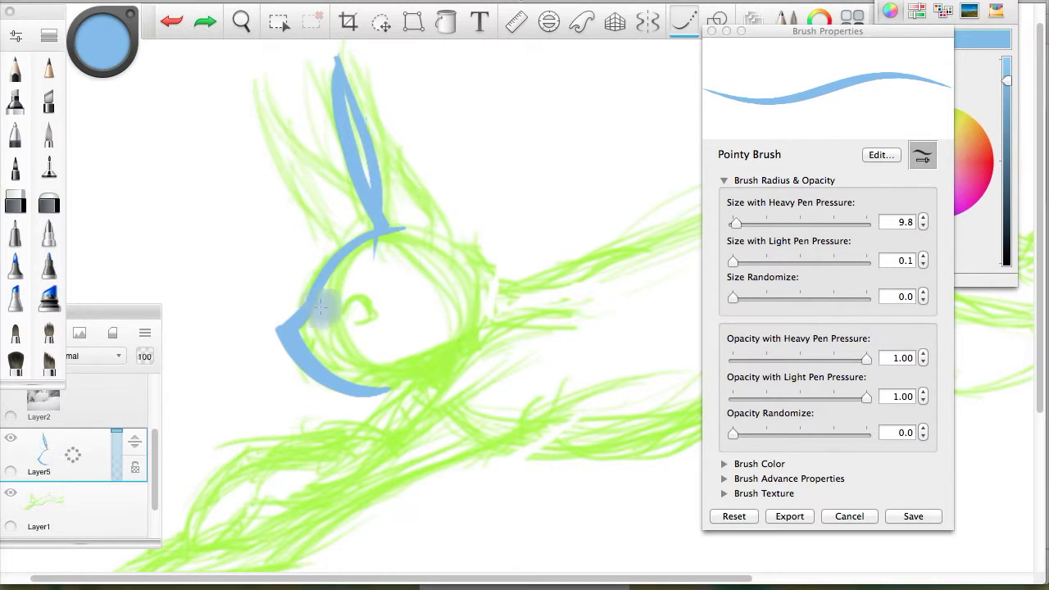
- Outline the hare's head, ears, forelegs, back, belly and tail in light blue with the Pointy Brush at heavy-pressure size 5.8
left_click_drag(282, 327, 369, 215)
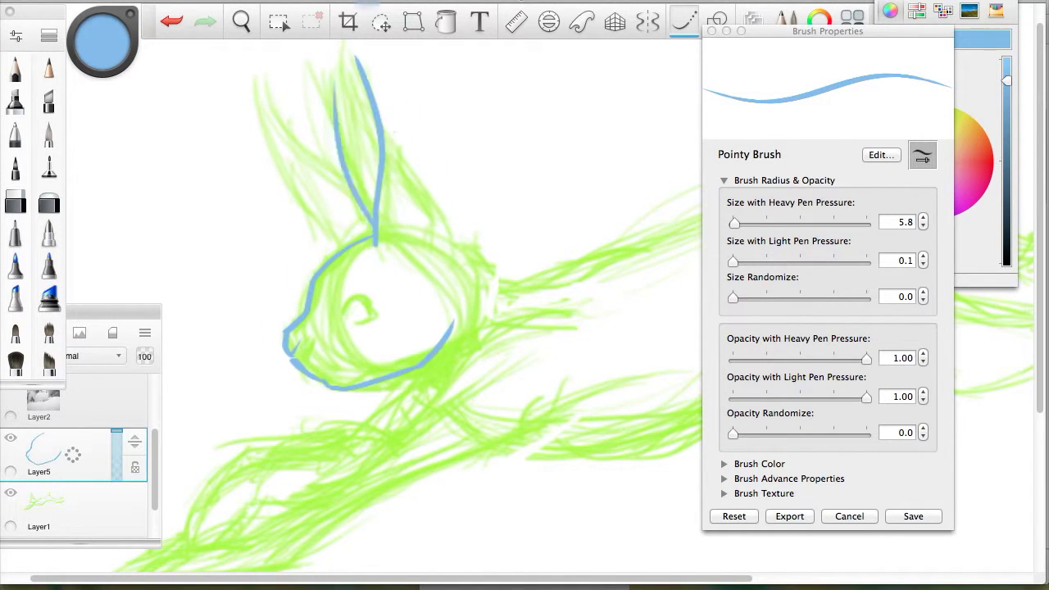
scroll(410, 246, "down", 5)
scroll(410, 245, "left", 3)
left_click_drag(465, 316, 665, 175)
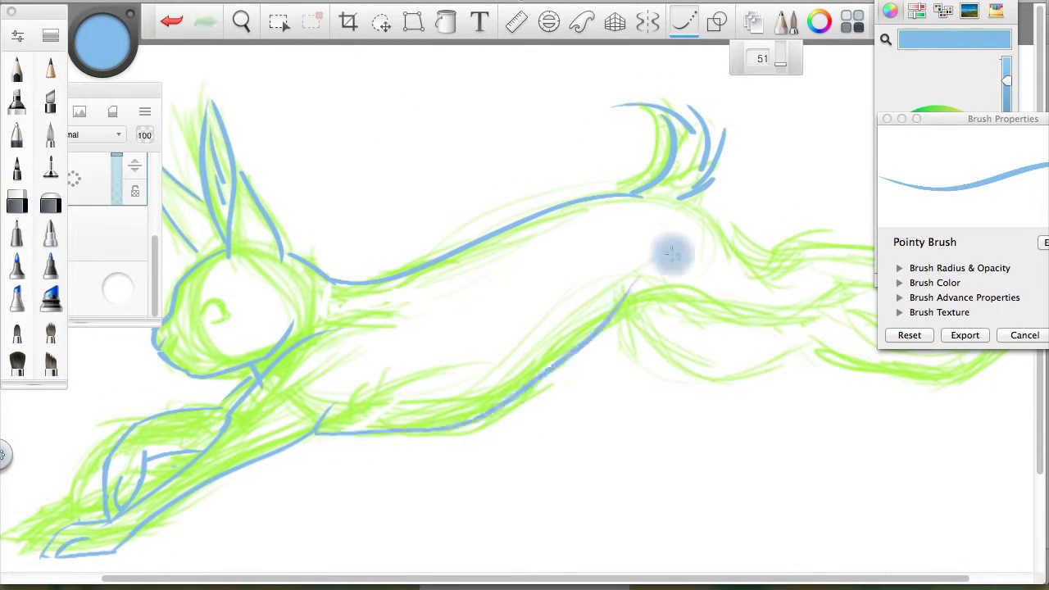
- Outline the hind legs and feet in light blue, then adjust the line art's placement with the lasso
scroll(672, 254, "right", 5)
left_click_drag(491, 232, 653, 308)
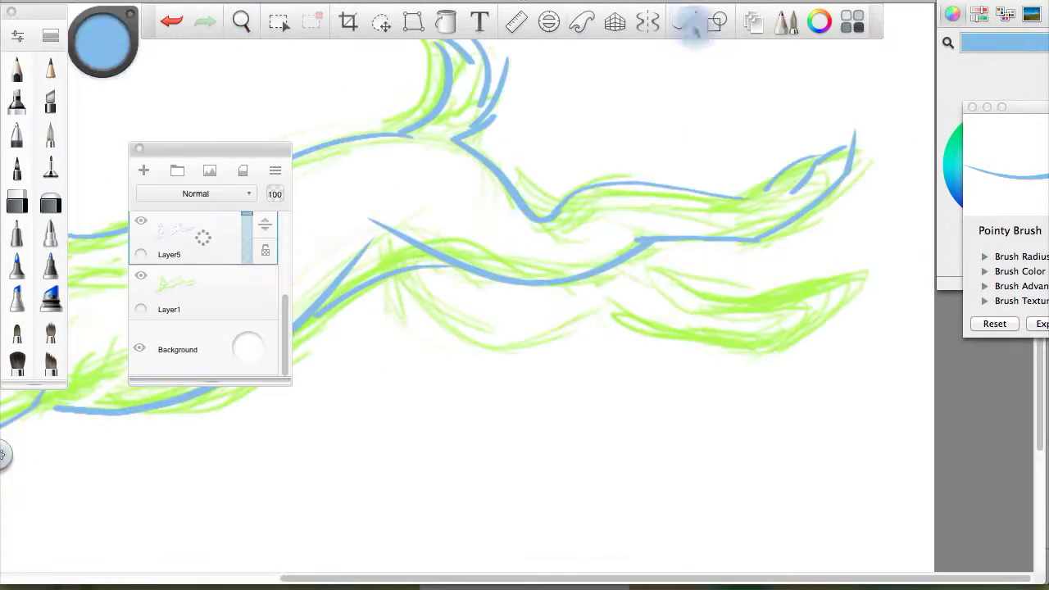
left_click_drag(397, 283, 787, 332)
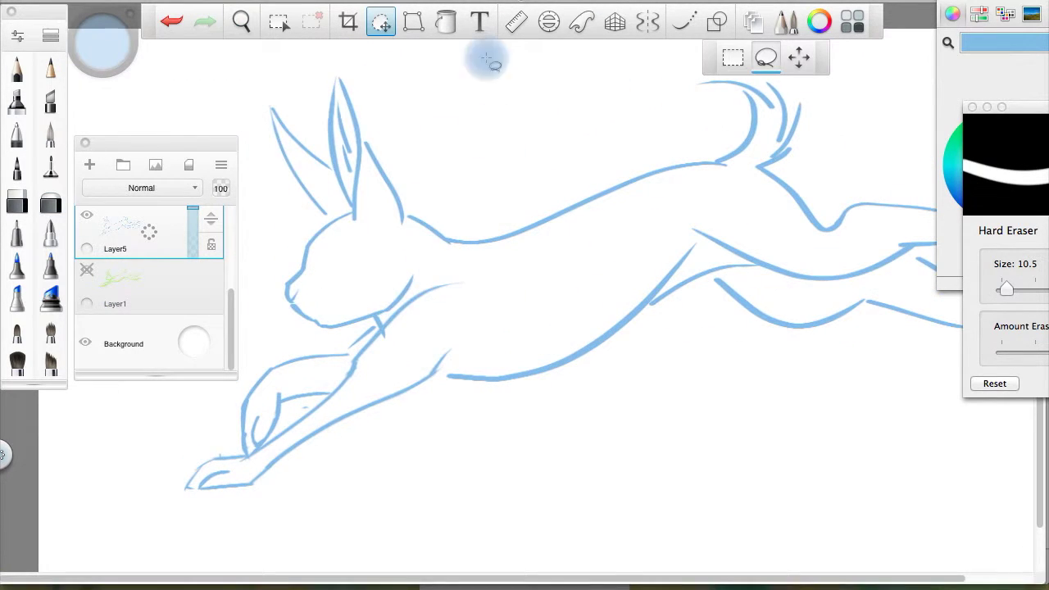
left_click_drag(372, 79, 451, 312)
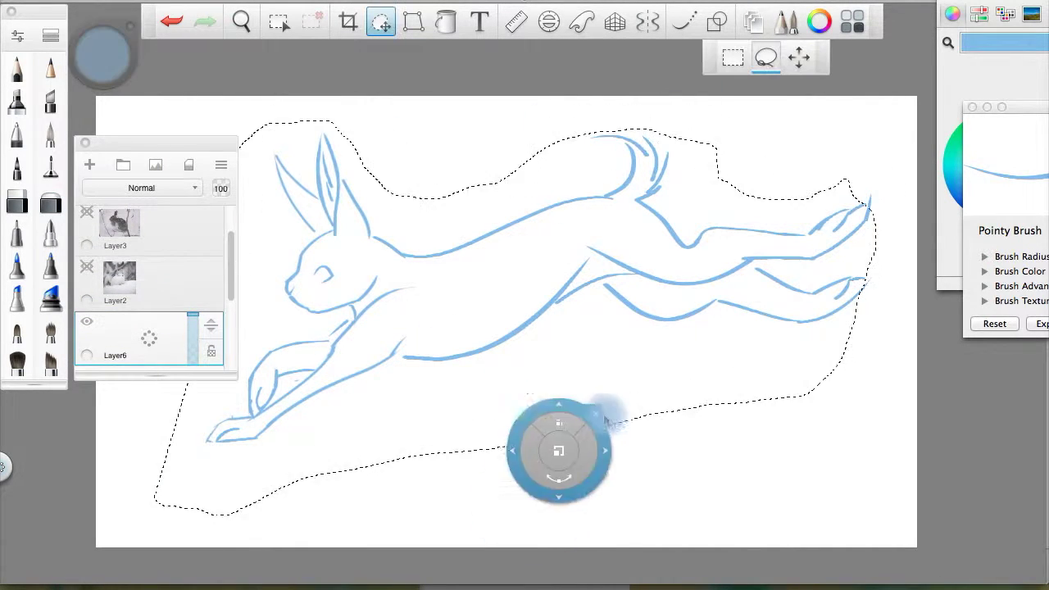
scroll(226, 255, "down", 3)
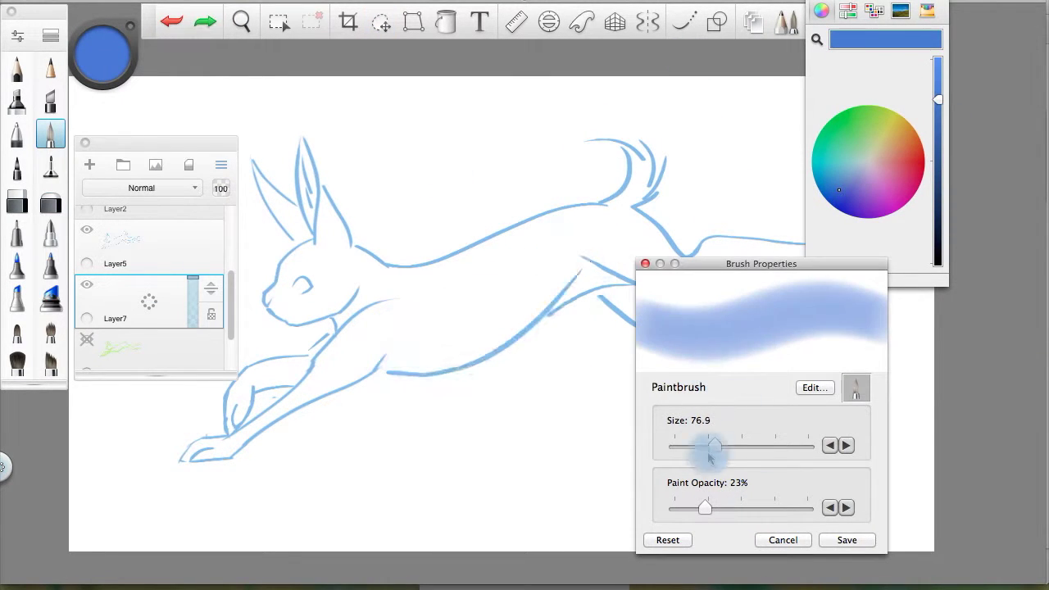
left_click_drag(711, 456, 693, 456)
mouse_move(632, 269)
left_mouse_down()
mouse_move(445, 316)
mouse_move(614, 229)
mouse_move(386, 335)
left_mouse_up()
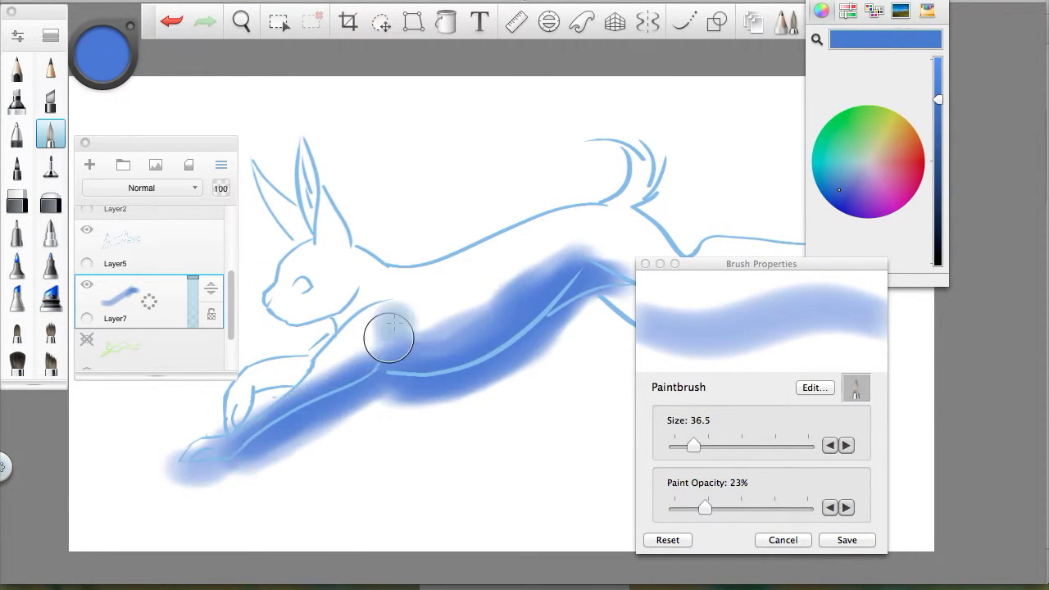
key("ctrl+z")
- Shade the belly, legs, chin, ears and tail in darker blue on Layer7 with the Paintbrush at size 18.4, using Steady Stroke
left_click(273, 229)
left_click_drag(693, 445, 684, 445)
left_click(683, 23)
mouse_move(598, 236)
left_mouse_down()
mouse_move(410, 375)
mouse_move(234, 468)
left_mouse_up()
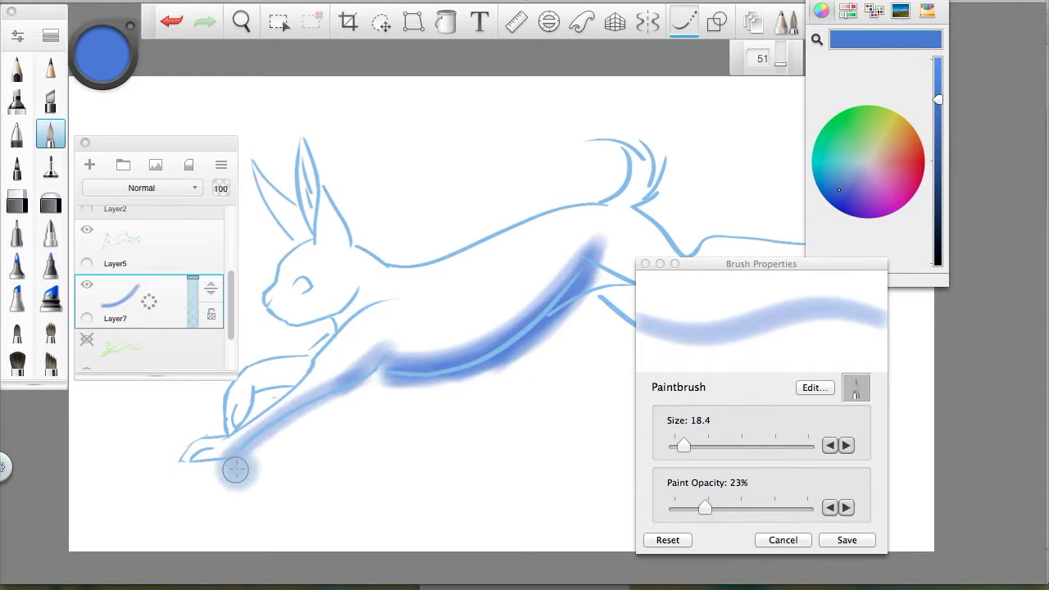
left_click_drag(385, 287, 286, 323)
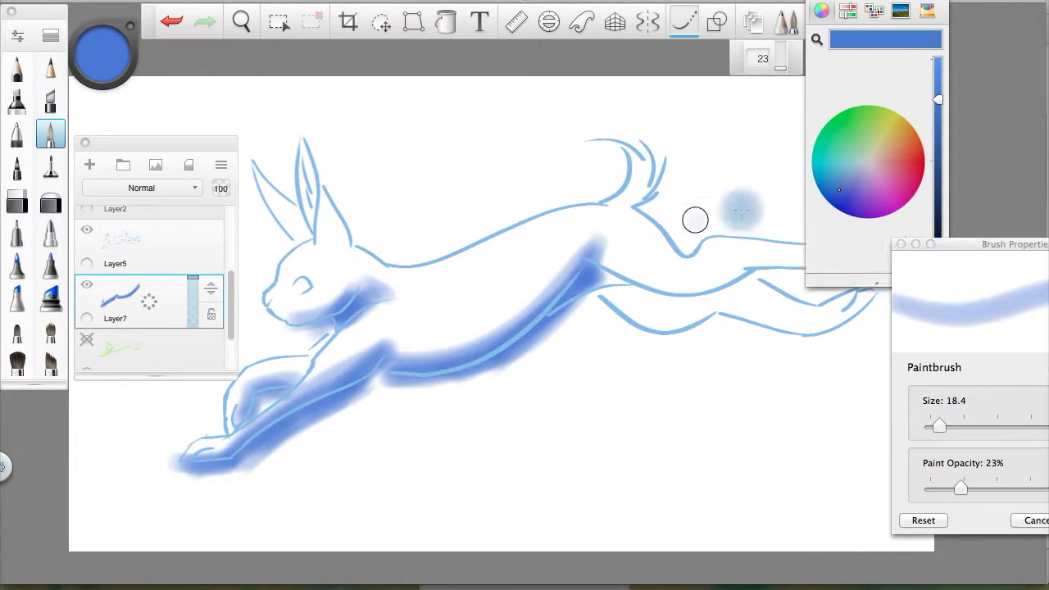
left_click_drag(585, 254, 873, 215)
mouse_move(868, 295)
left_mouse_down()
mouse_move(643, 301)
mouse_move(880, 282)
left_mouse_up()
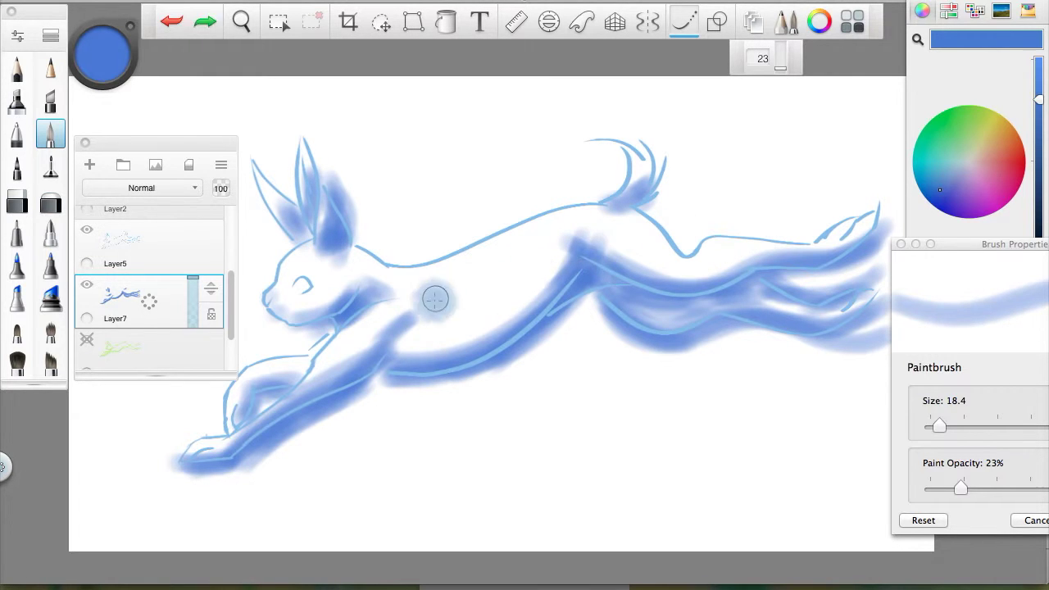
- Blend the shading on the hare's cheek, chest and shoulder using Custom Smudge with heavy-pressure size 20.8 and opacity 0.13
left_click(101, 267)
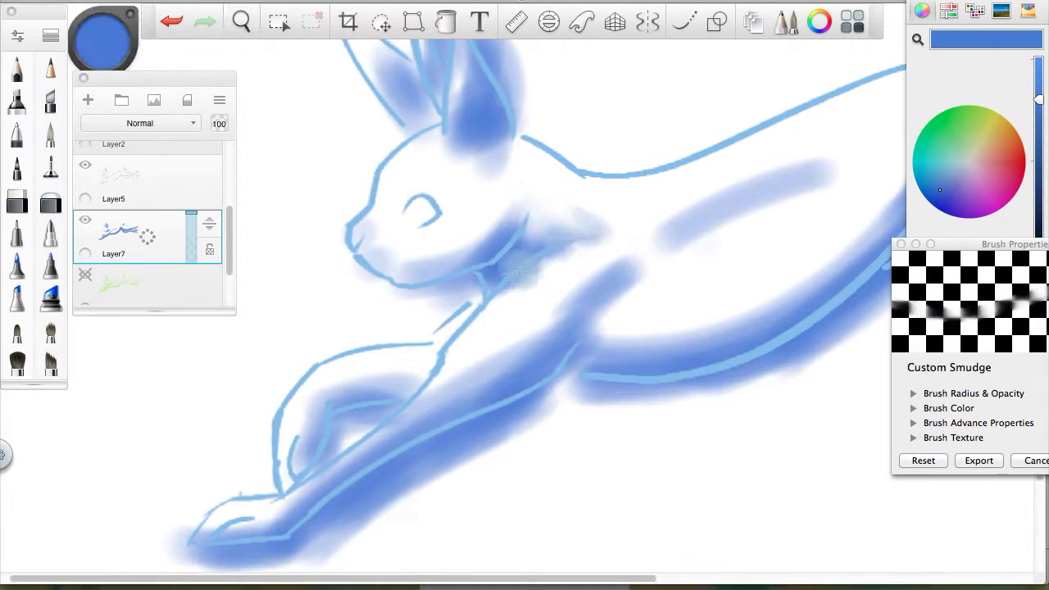
left_click(911, 415)
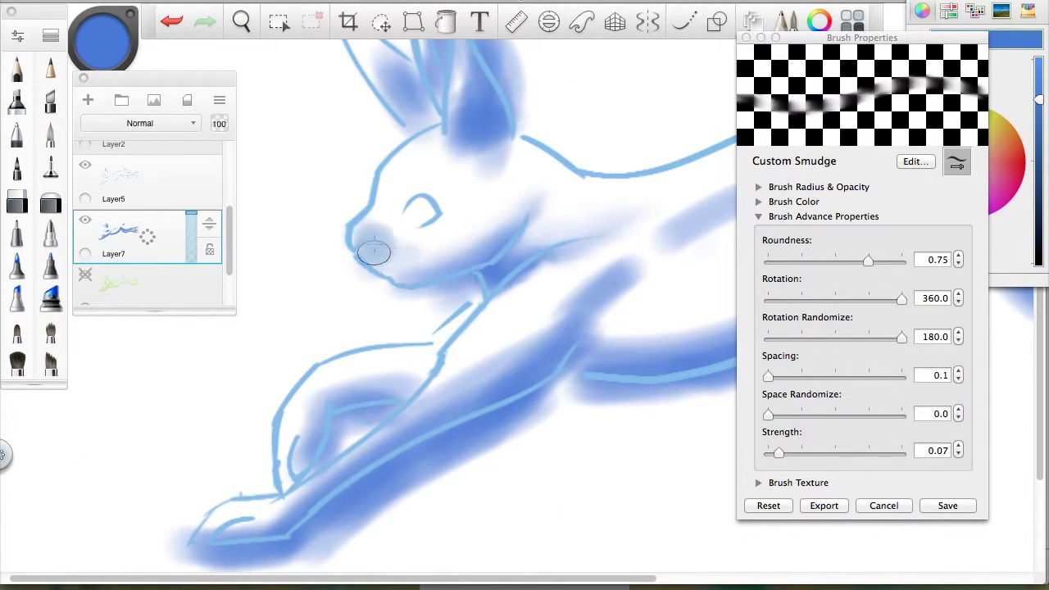
left_click(819, 187)
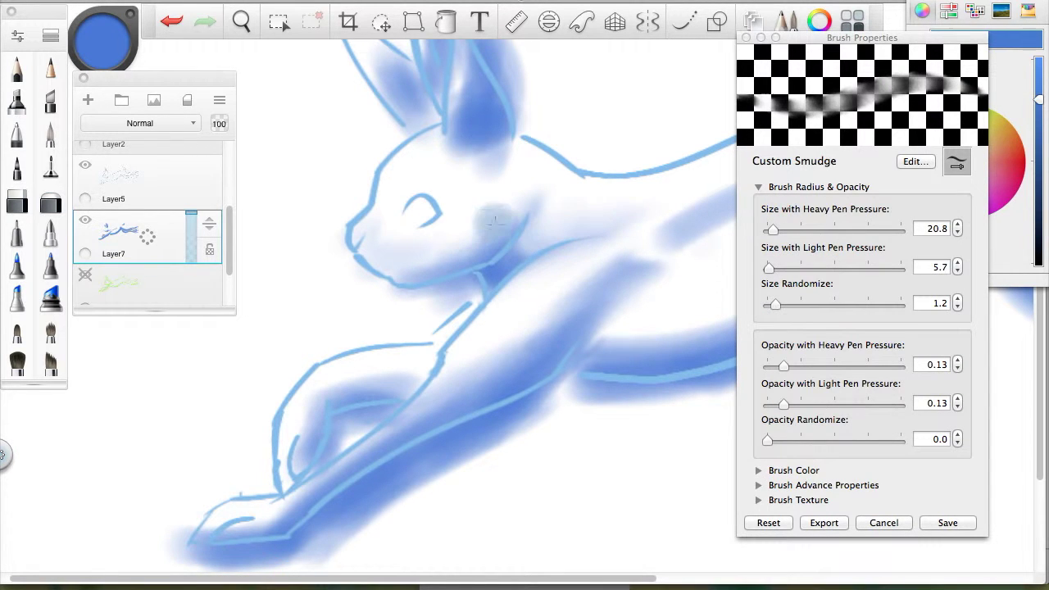
left_click_drag(470, 126, 468, 270)
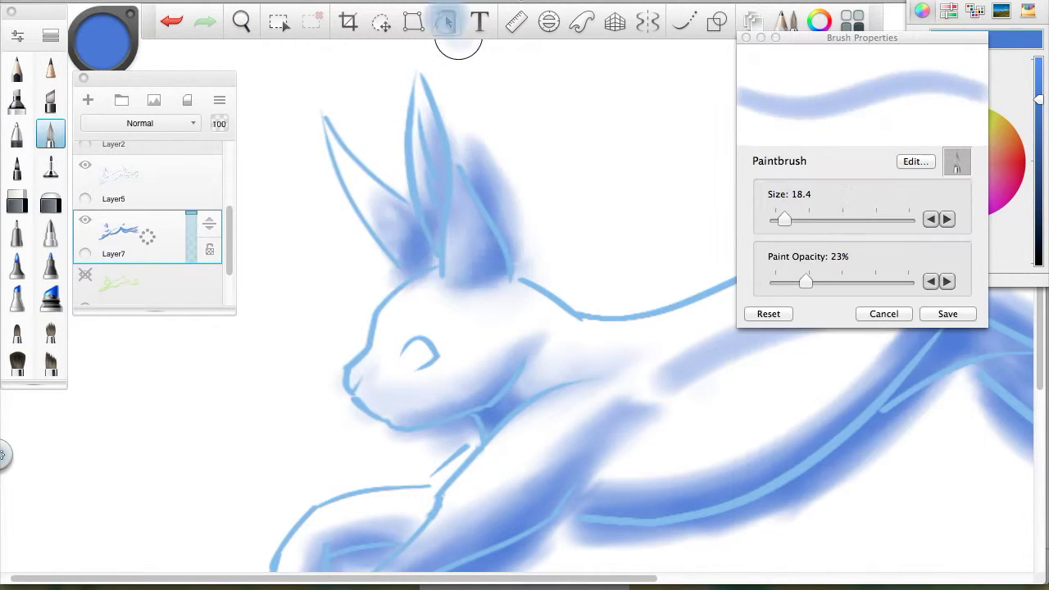
- Soften the shading in the ears, shoulder and forelegs with the Custom Smudge brush
mouse_move(346, 145)
left_mouse_down()
mouse_move(286, 82)
mouse_move(265, 180)
mouse_move(205, 287)
left_mouse_up()
mouse_move(286, 270)
left_mouse_down()
mouse_move(363, 338)
mouse_move(456, 152)
left_mouse_up()
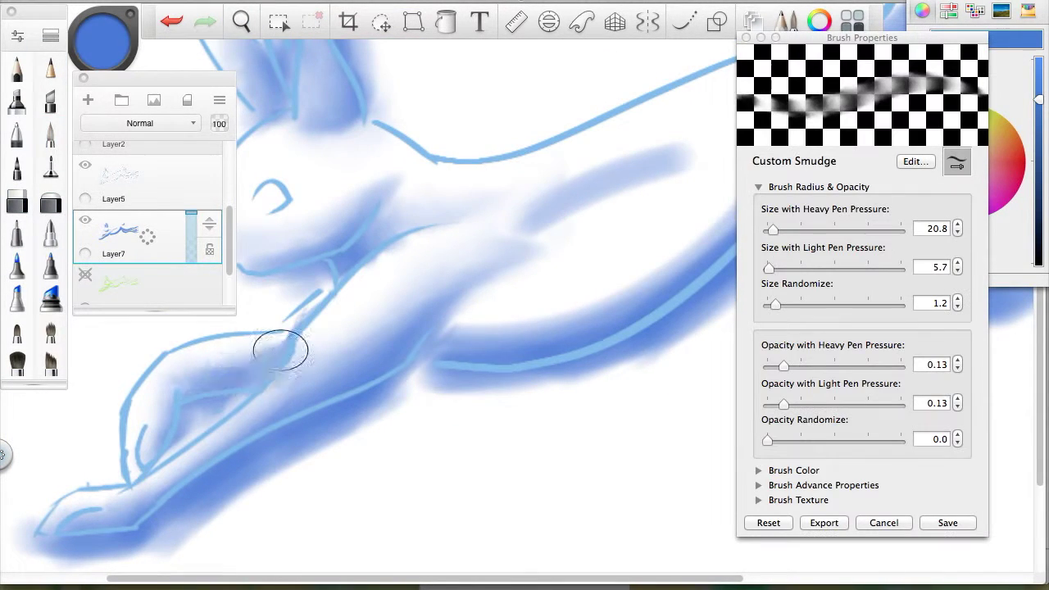
left_click_drag(547, 183, 363, 178)
mouse_move(416, 109)
left_mouse_down()
mouse_move(476, 293)
mouse_move(257, 244)
left_mouse_up()
mouse_move(166, 282)
left_mouse_down()
mouse_move(276, 379)
mouse_move(461, 45)
left_mouse_up()
- Touch up and blend the shading along the belly, flank and haunch, alternating between the Paintbrush and Custom Smudge
key("b")
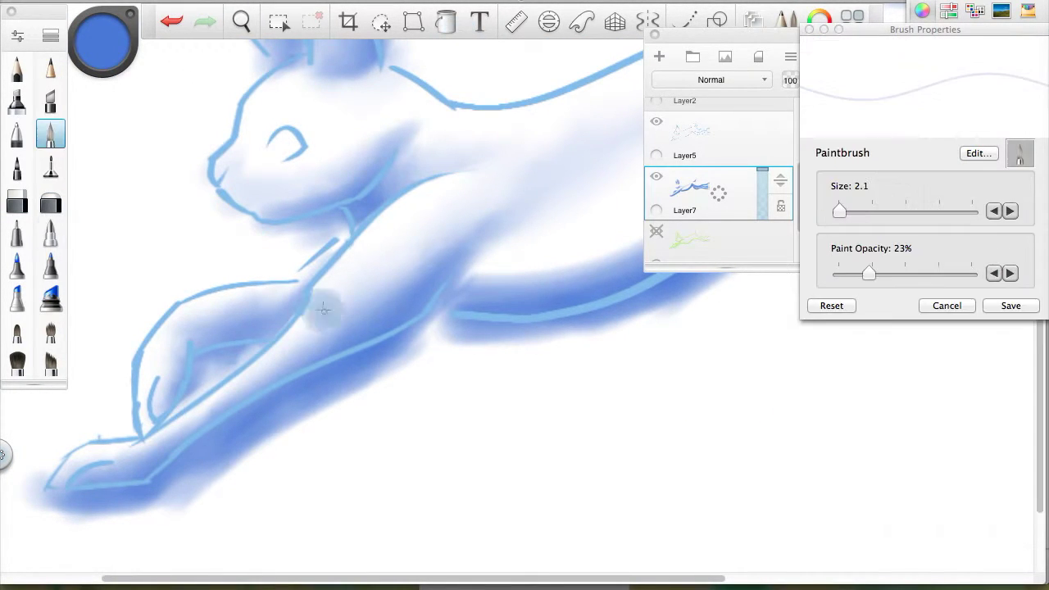
key("s")
mouse_move(323, 368)
left_mouse_down()
mouse_move(293, 295)
mouse_move(354, 309)
left_mouse_up()
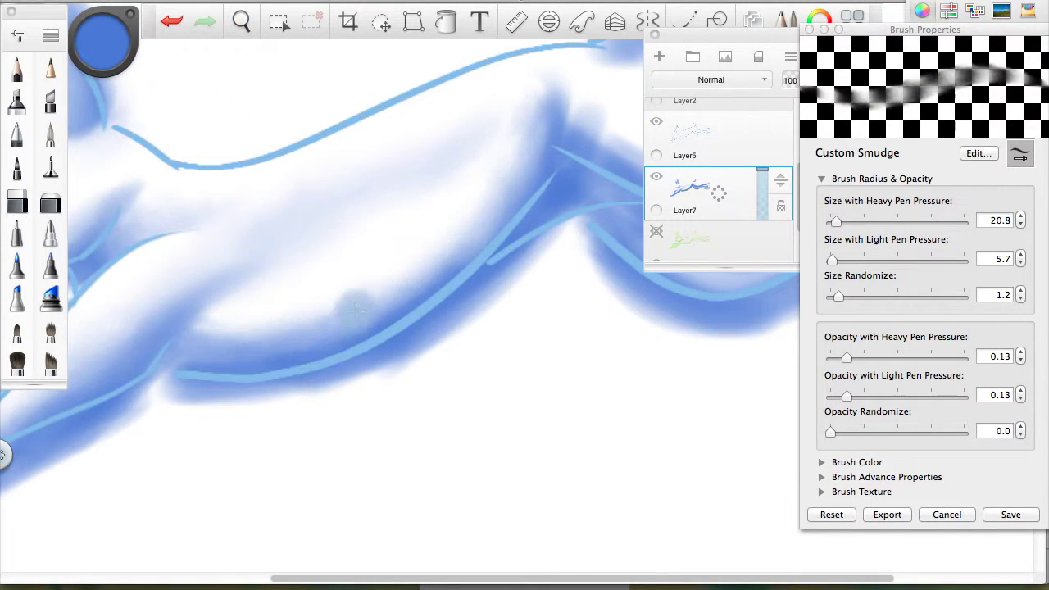
key("b")
key("s")
left_click_drag(476, 123, 520, 218)
mouse_move(428, 305)
left_mouse_down()
mouse_move(342, 407)
mouse_move(235, 375)
left_mouse_up()
key("b")
key("s")
left_click_drag(491, 352, 348, 293)
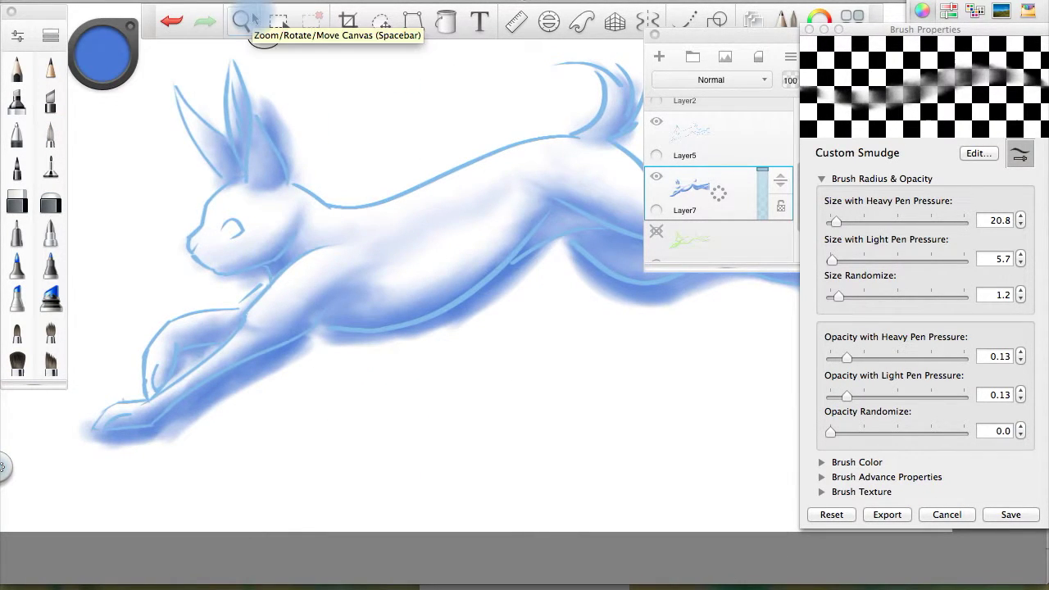
- Save the drawing with Save As and select the blank area around the hare's line art on Layer5
scroll(254, 19, "down", 3)
scroll(254, 20, "up", 3)
left_click(278, 21)
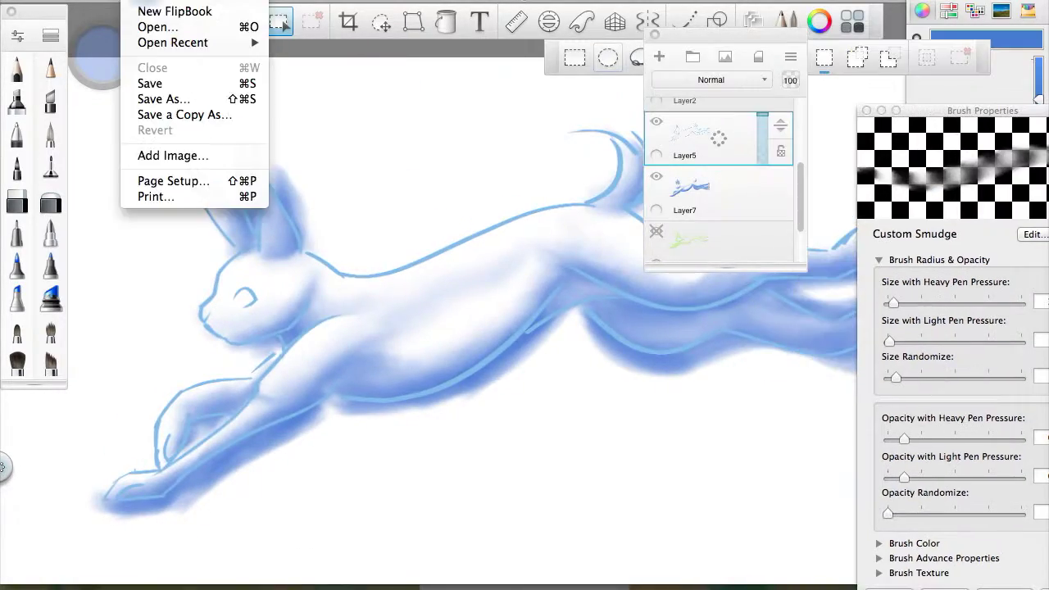
key("super+shift+s")
left_click(693, 410)
- Erase the blue shading that spills outside the hare's outline on Layer7, then clear the selection
scroll(285, 130, "up", 3)
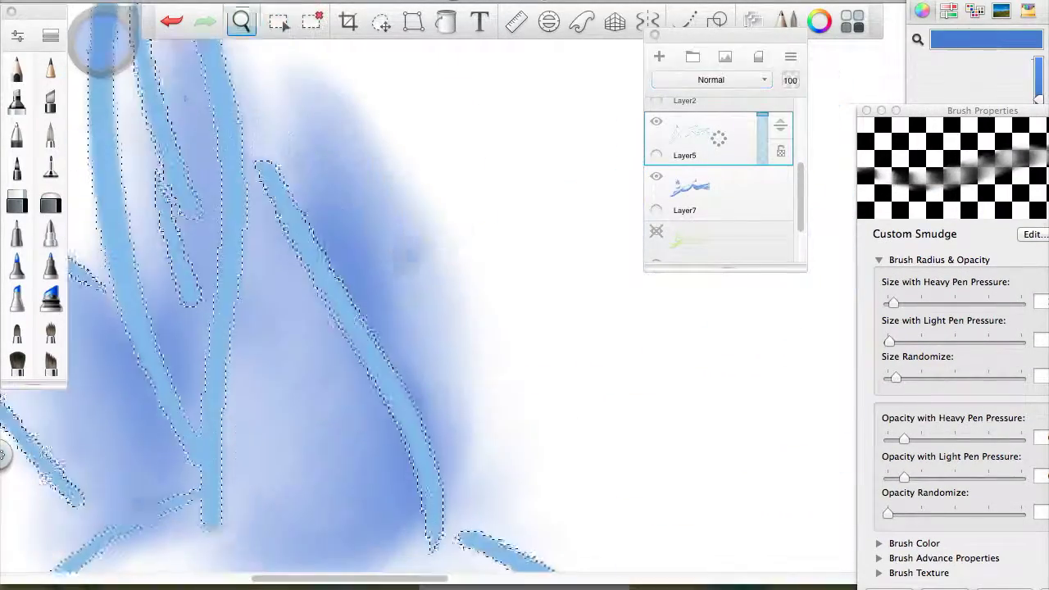
key("e")
left_click(705, 190)
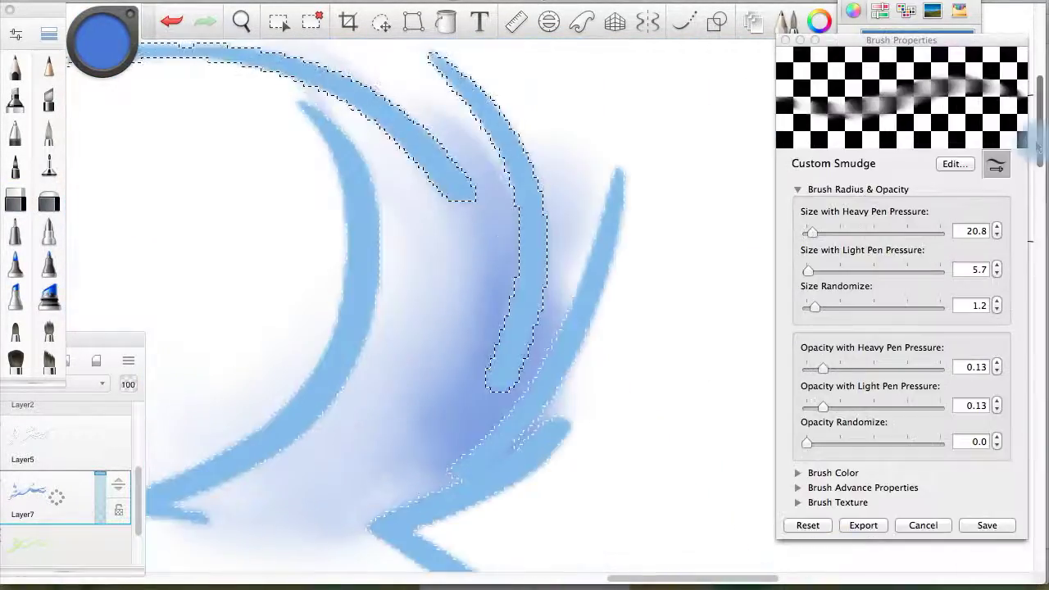
key("e")
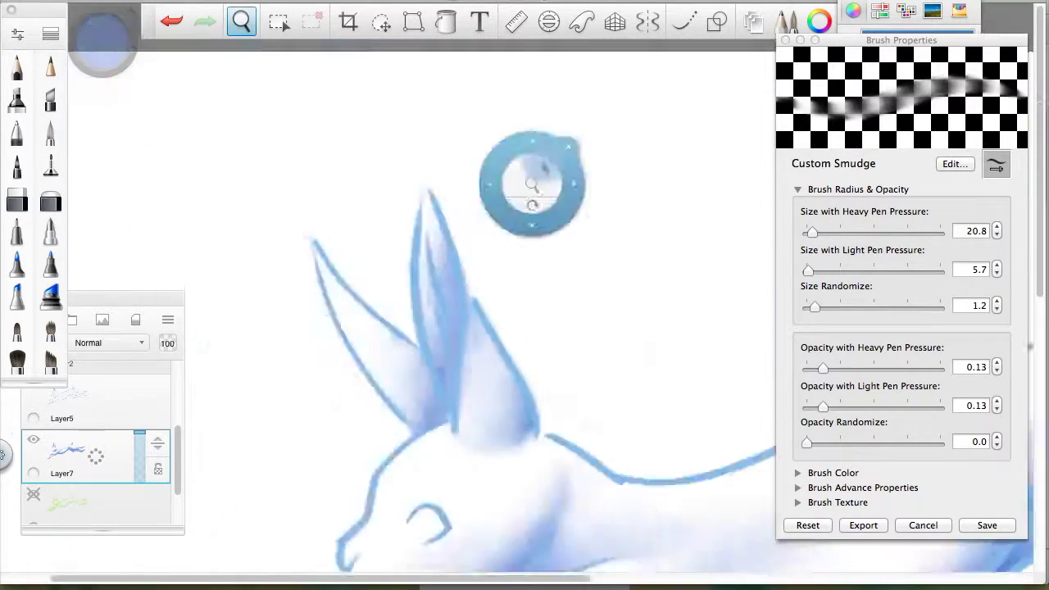
mouse_move(527, 175)
left_mouse_down()
mouse_move(527, 246)
mouse_move(360, 239)
left_mouse_up()
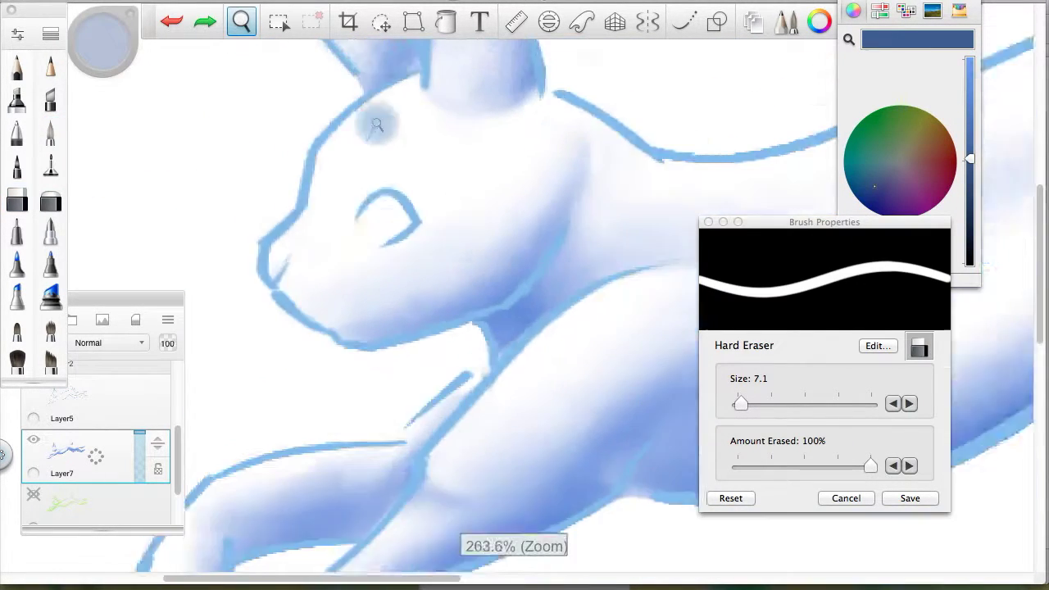
- Examine the cleaned-up blue shading along the outline on the head, forelegs, body and the whole hare
scroll(376, 124, "down", 5)
scroll(527, 117, "up", 2)
left_click_drag(459, 127, 520, 293)
scroll(519, 328, "down", 3)
scroll(271, 208, "up", 3)
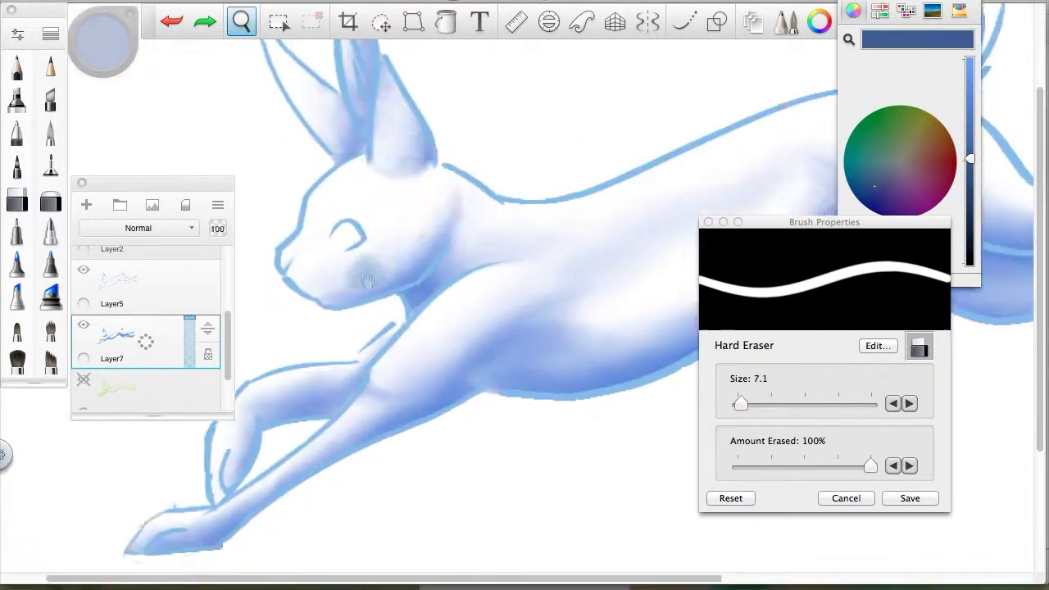
scroll(440, 363, "down", 3)
scroll(440, 363, "up", 3)
scroll(393, 156, "down", 3)
scroll(491, 164, "up", 2)
scroll(491, 164, "down", 2)
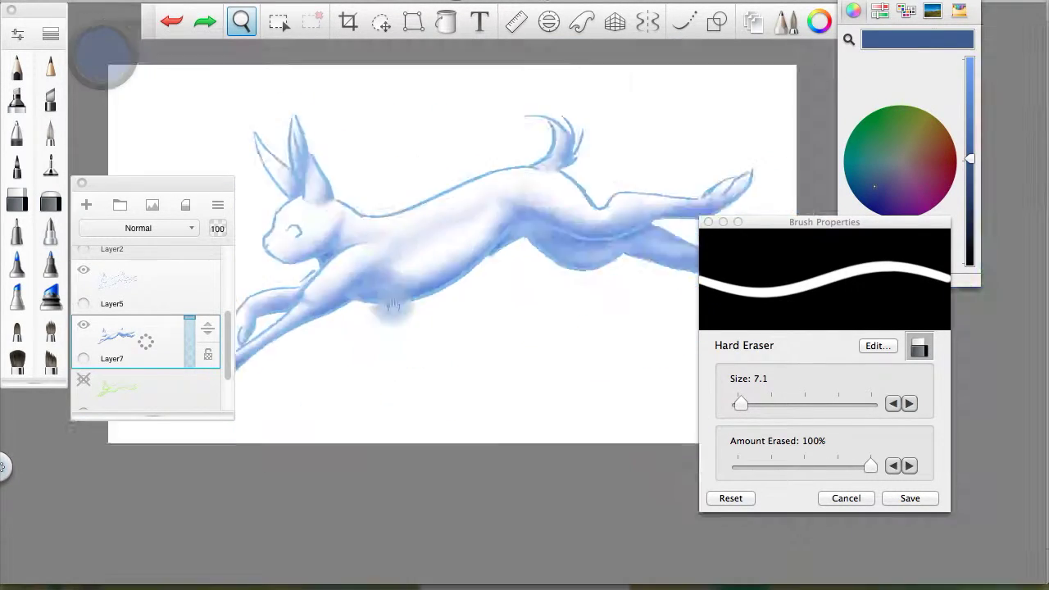
scroll(581, 288, "up", 2)
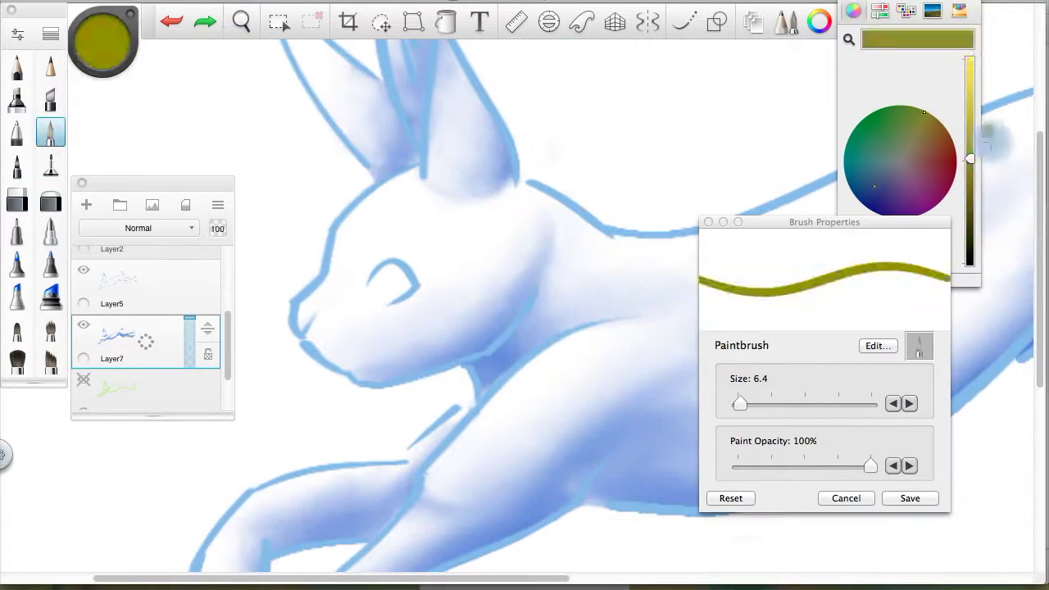
- Paint pale yellow highlights on the head, ear, shoulder, foreleg and back on a new layer, using the Paintbrush at size 16.4 and 19% opacity
left_click_drag(970, 158, 970, 59)
left_click_drag(408, 176, 326, 240)
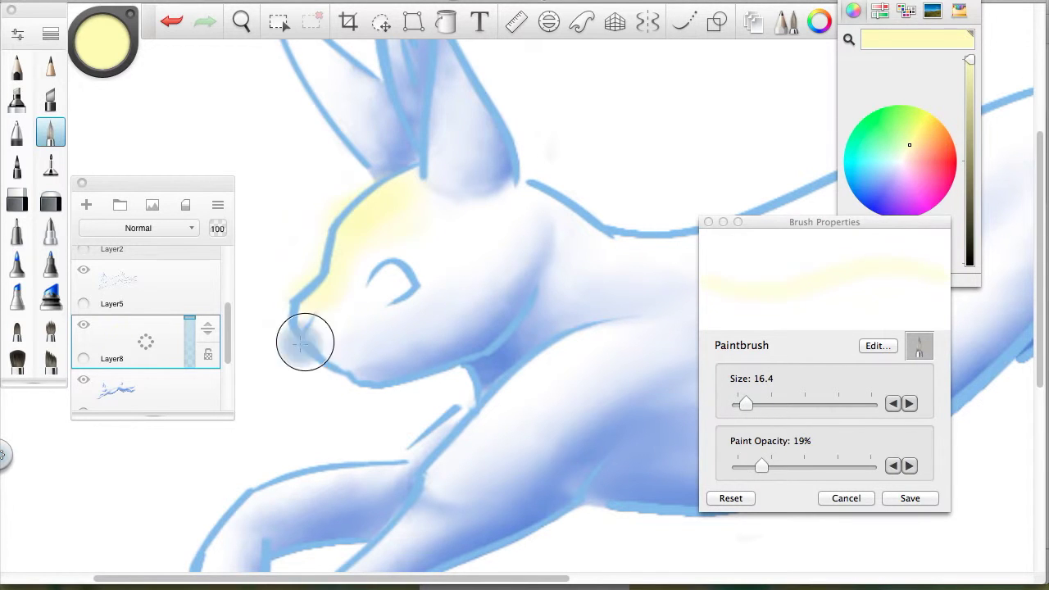
scroll(445, 274, "down", 5)
left_click_drag(445, 274, 339, 265)
scroll(375, 253, "up", 5)
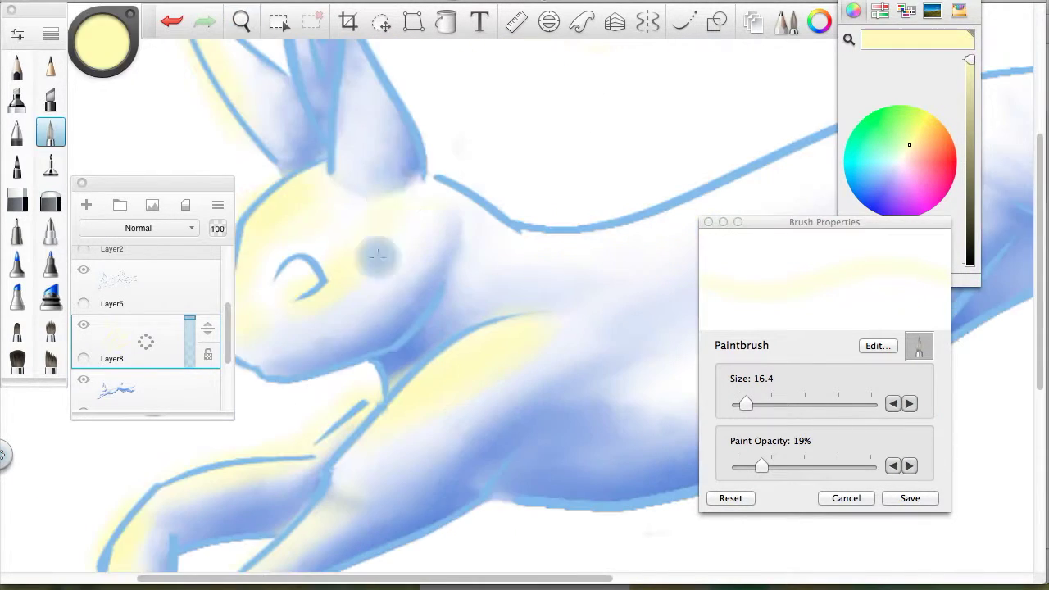
scroll(374, 253, "up", 3)
scroll(326, 216, "up", 5)
scroll(550, 201, "down", 5)
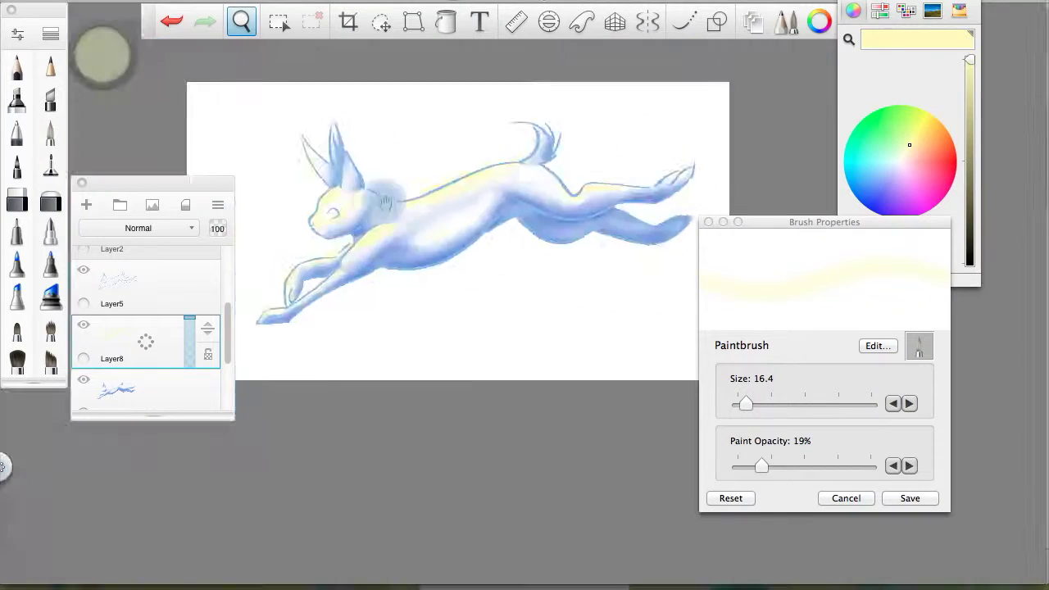
scroll(351, 222, "up", 5)
- Blend the yellow highlights across the hare's head, body and back with the Custom Smudge brush
key("s")
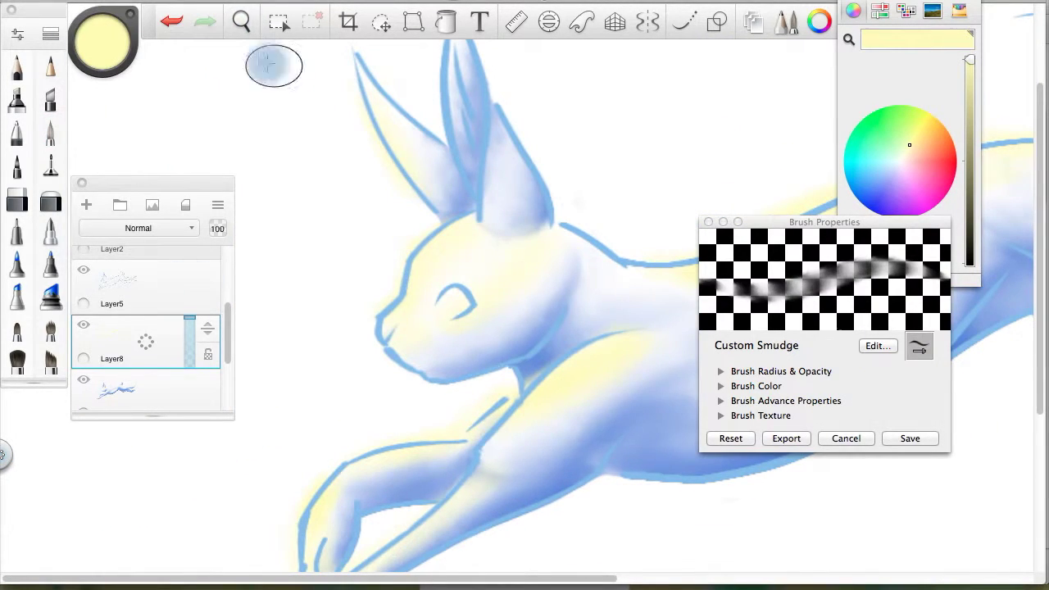
scroll(274, 65, "down", 5)
key("e")
key("e")
scroll(412, 228, "up", 5)
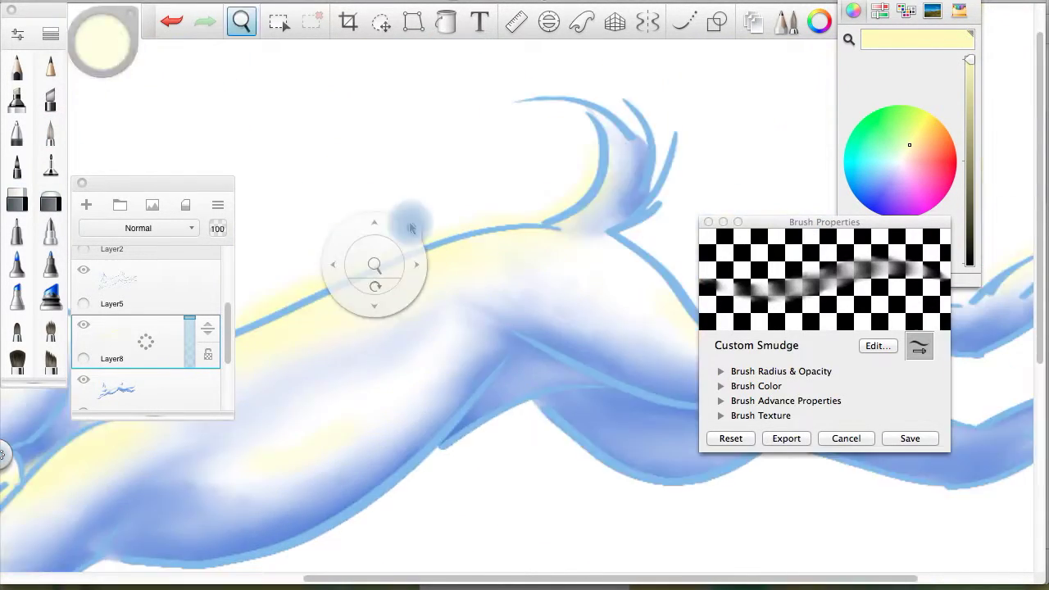
scroll(412, 228, "down", 5)
scroll(568, 166, "up", 5)
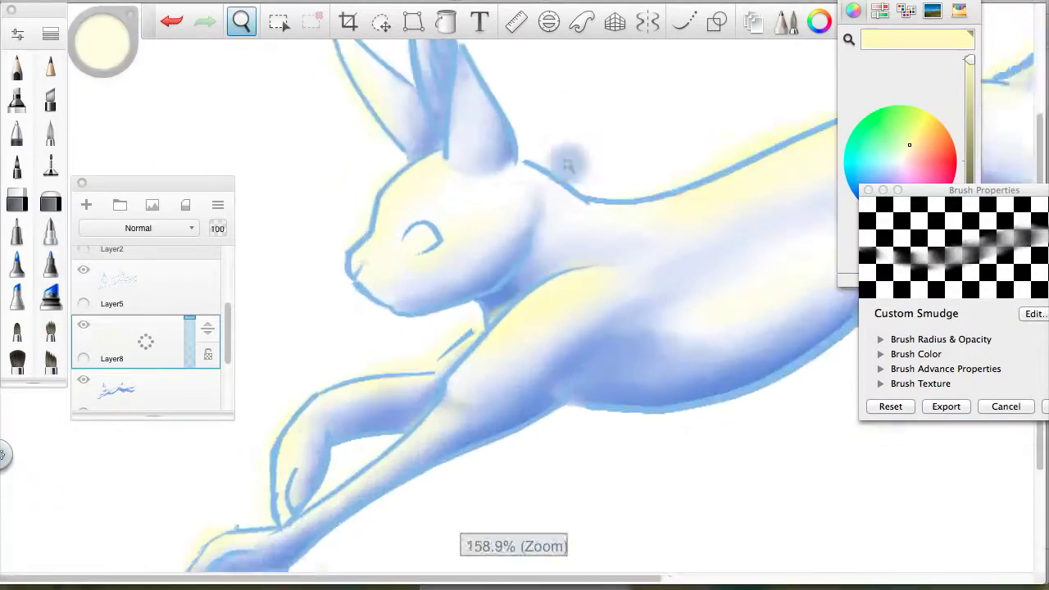
- Erase the yellow spilling outside the hare's outline with the Hard Eraser and lower the highlight layer's opacity to 56%
key("e")
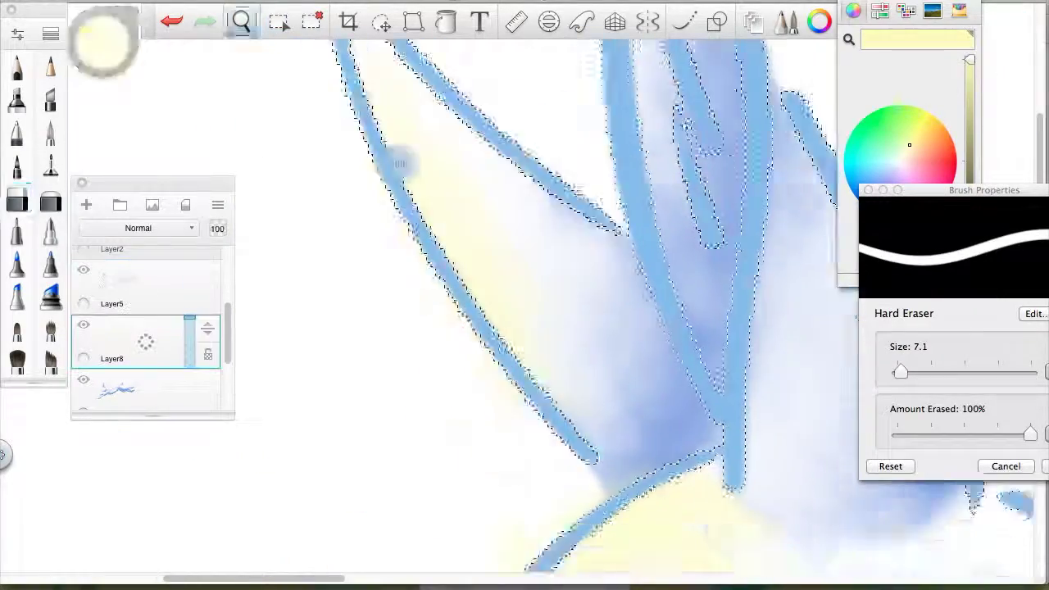
scroll(399, 164, "down", 10)
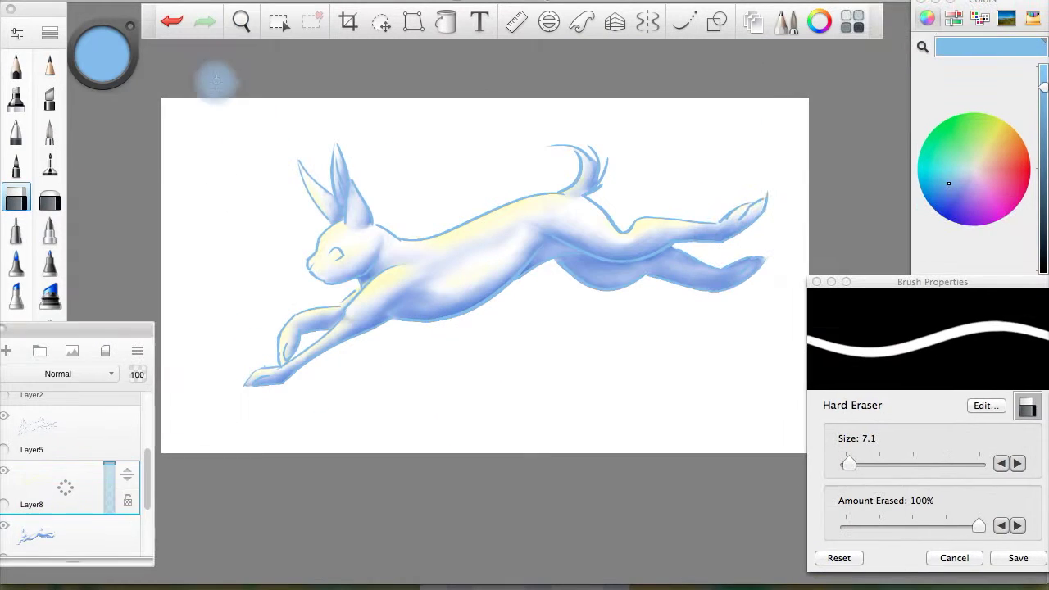
left_click_drag(119, 491, 136, 457)
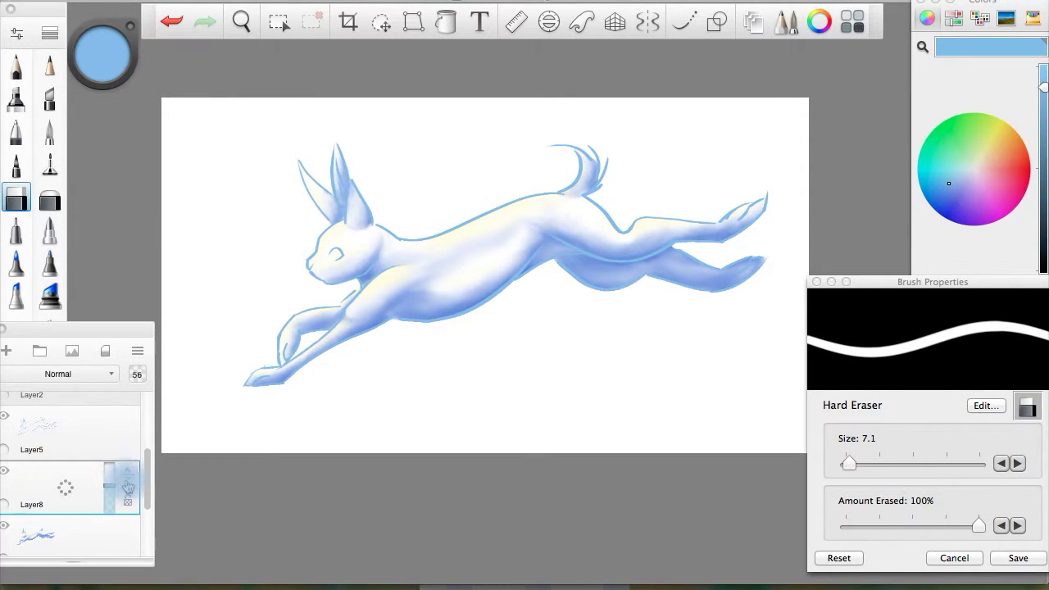
left_click(313, 271)
left_click_drag(65, 488, 78, 483)
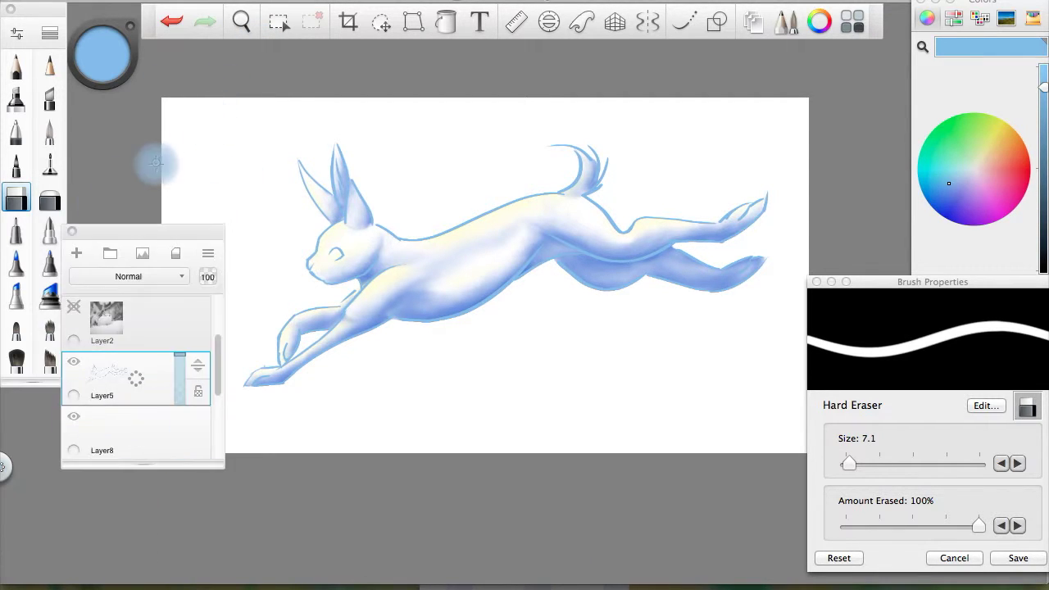
- Choose a stronger, more saturated blue and add a new layer above the line art on Layer5
left_click(936, 185)
left_click(939, 195)
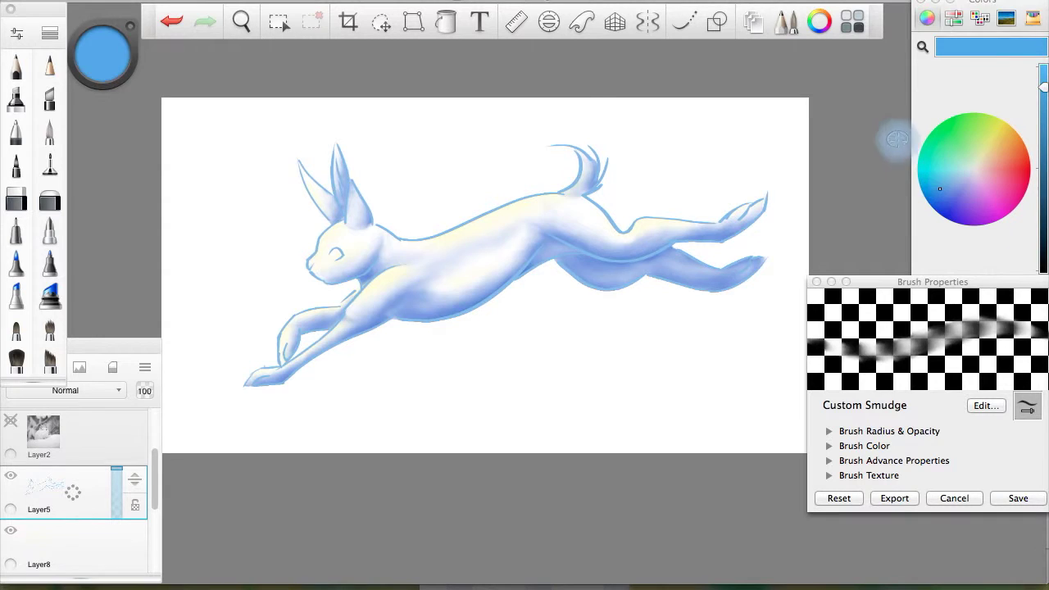
left_click(136, 265)
left_click(64, 335)
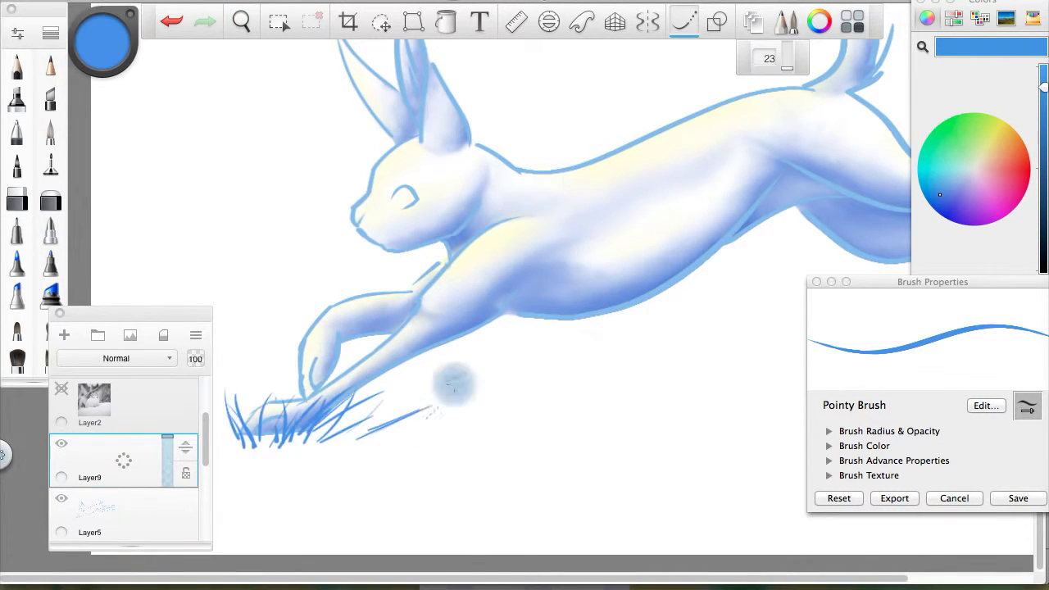
- Draw a strip of slanted blue grass blades beneath the hare, from the front paws to the hind feet, with the Pointy Brush
scroll(455, 385, "down", 3)
left_click_drag(385, 381, 574, 318)
scroll(587, 271, "right", 5)
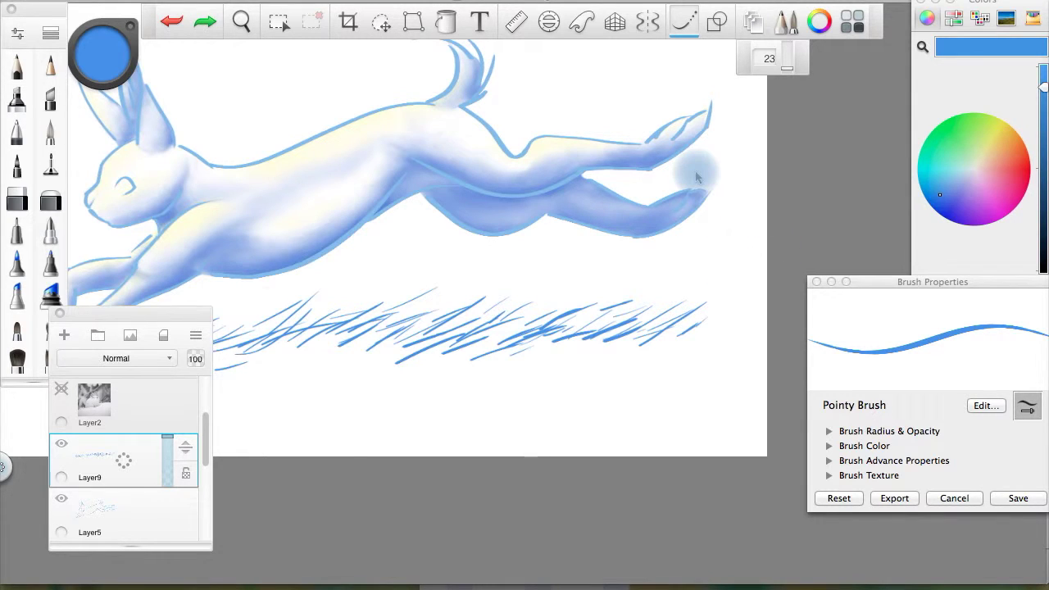
scroll(718, 170, "down", 3)
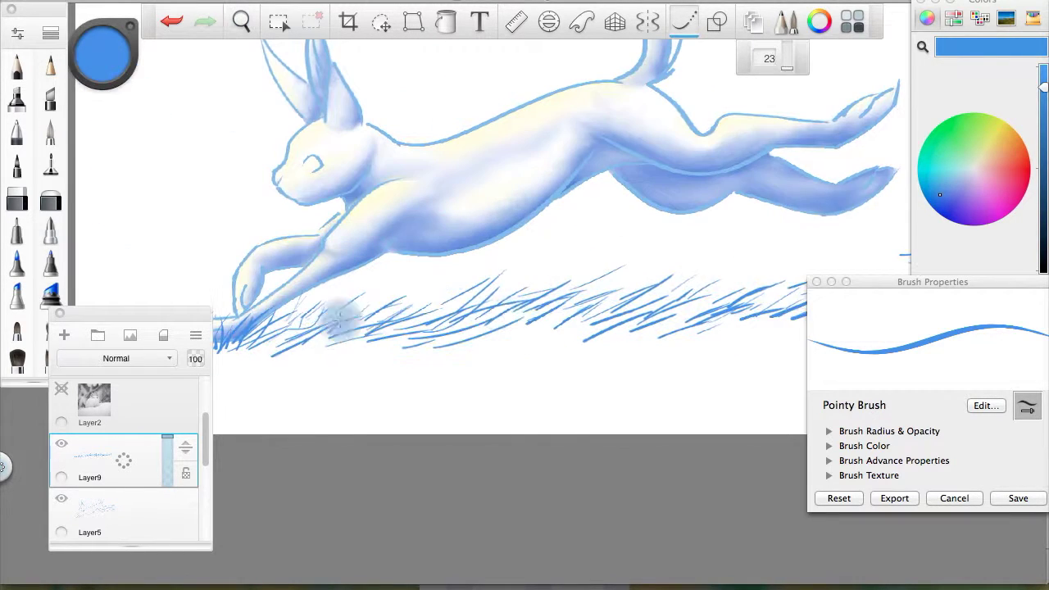
scroll(555, 311, "right", 5)
scroll(406, 281, "down", 3)
key("space")
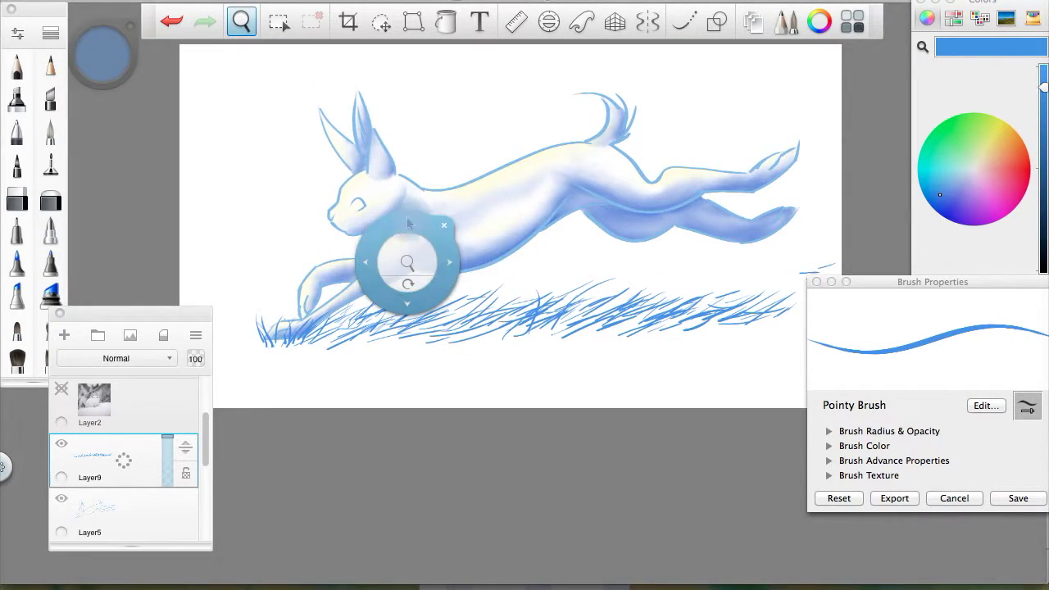
scroll(417, 276, "right", 3)
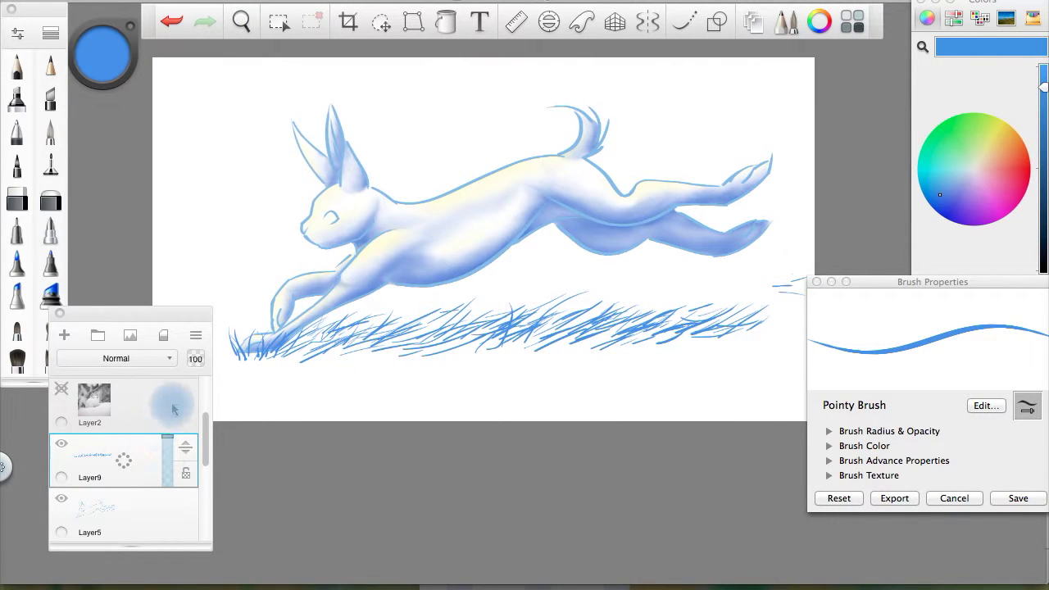